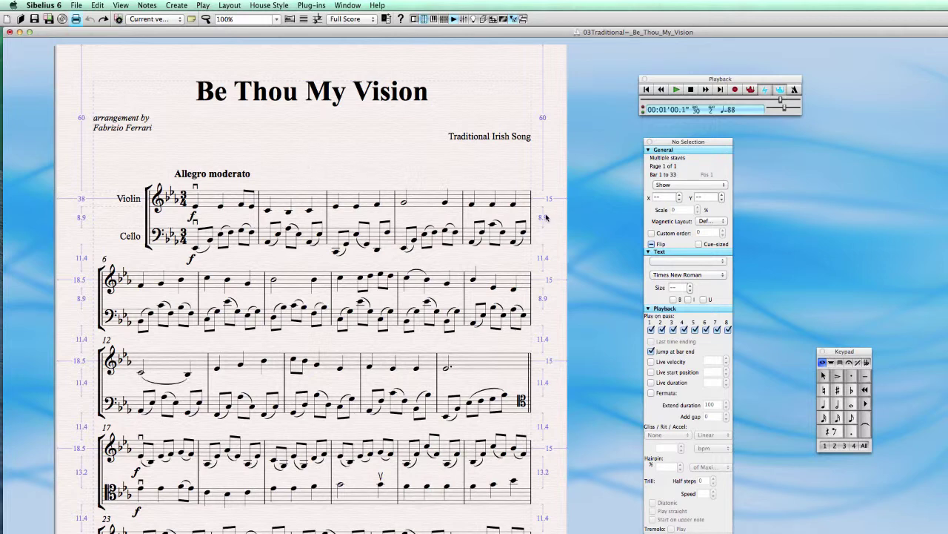
- Look over the violin and cello score and inspect its title, composer and arranger texts
drag(414, 159, 400, 3)
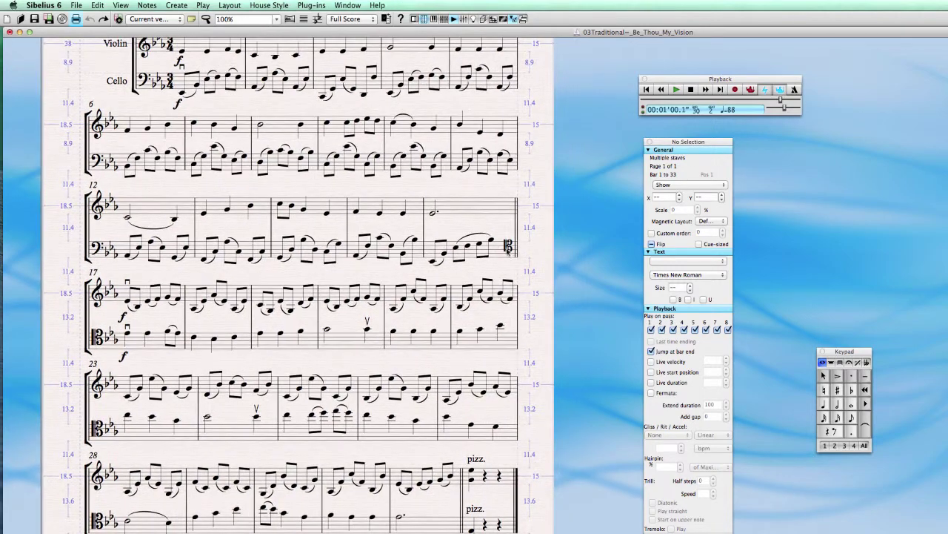
drag(532, 276, 552, 431)
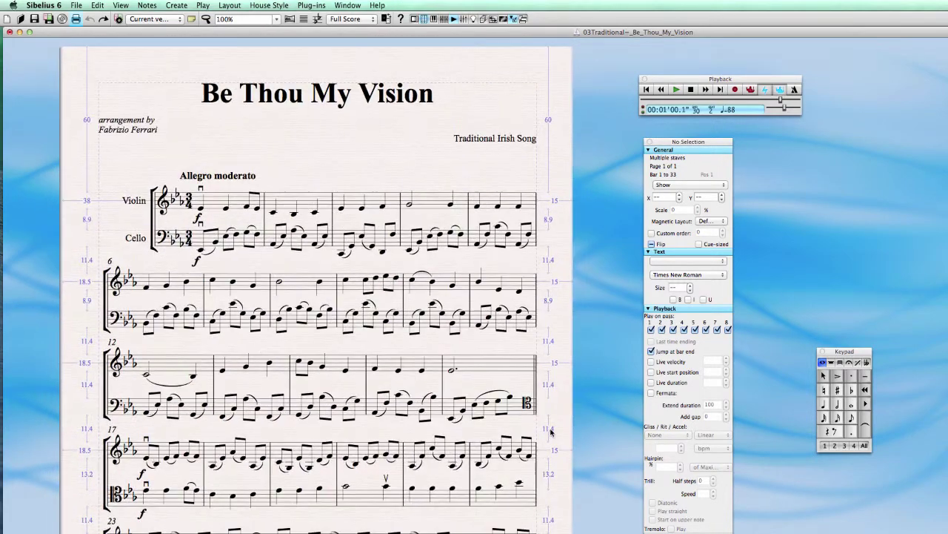
scroll(305, 150, down, 2)
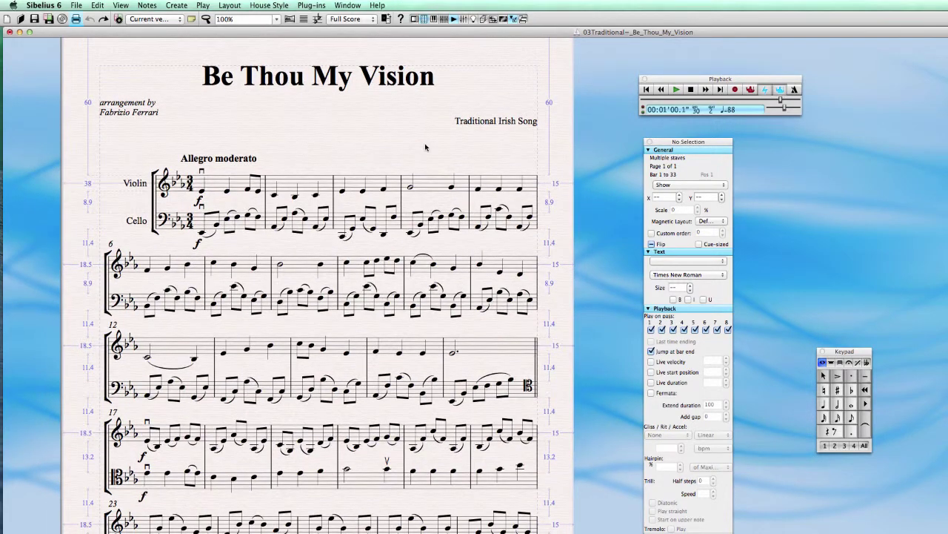
click(252, 80)
click(494, 126)
click(127, 107)
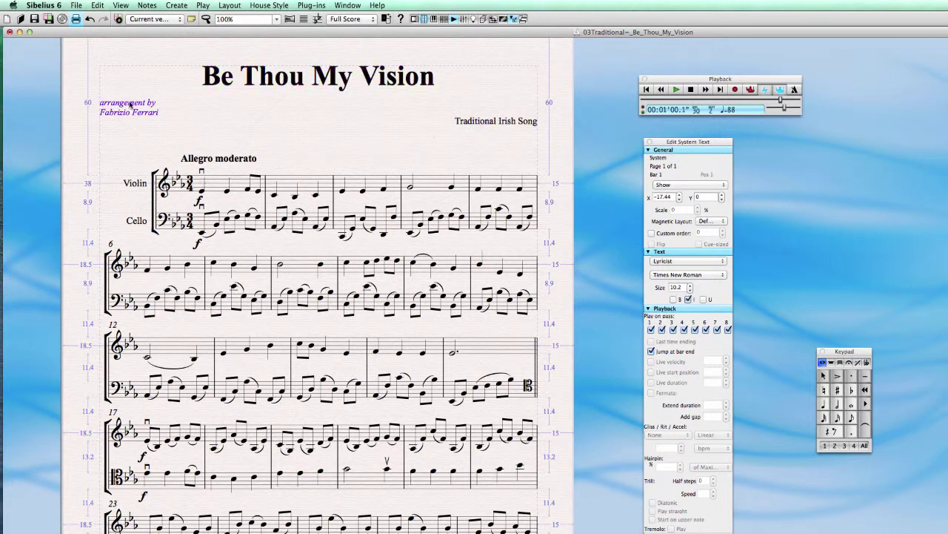
click(278, 124)
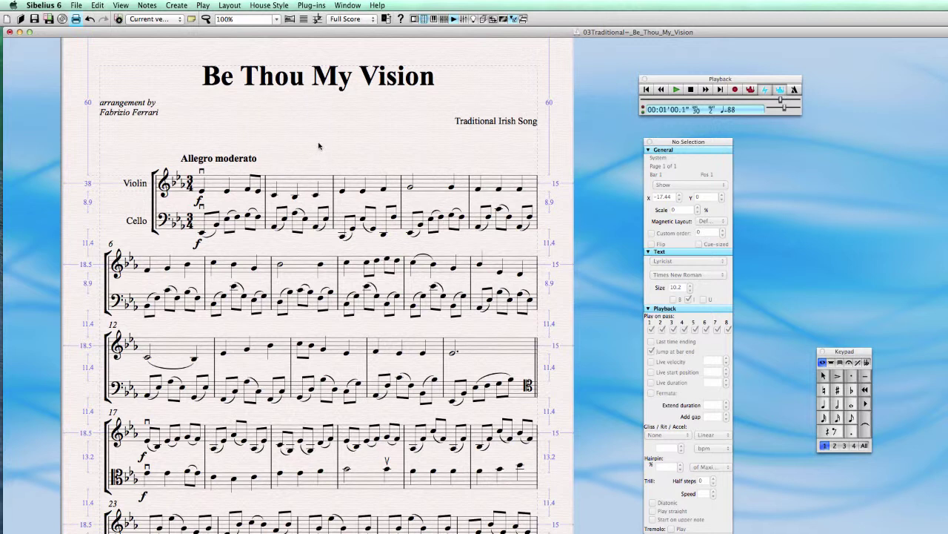
- Shift the Allegro moderato tempo marking slightly back toward the clef, to an X offset of about -7.12
scroll(320, 146, down, 1)
drag(208, 157, 198, 158)
click(311, 130)
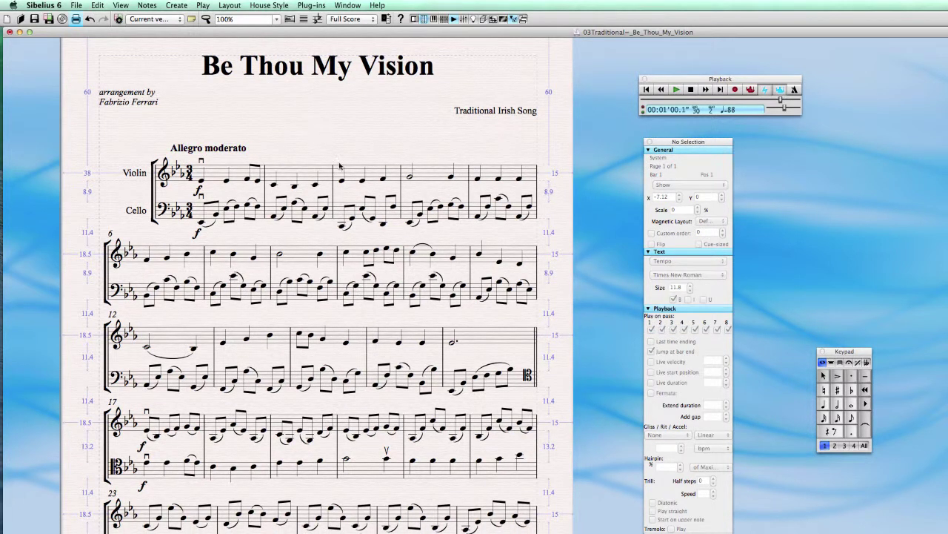
- Lock the format of the entire score so that its bars keep their current systems
scroll(566, 236, down, 1)
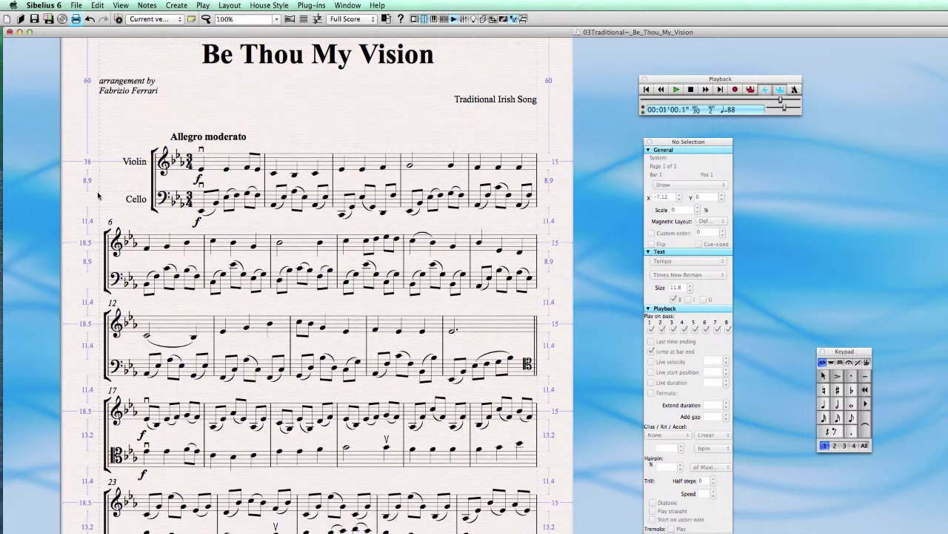
mouse_move(381, 135)
mouse_down()
mouse_move(381, 166)
mouse_move(392, 95)
mouse_move(392, 120)
mouse_up()
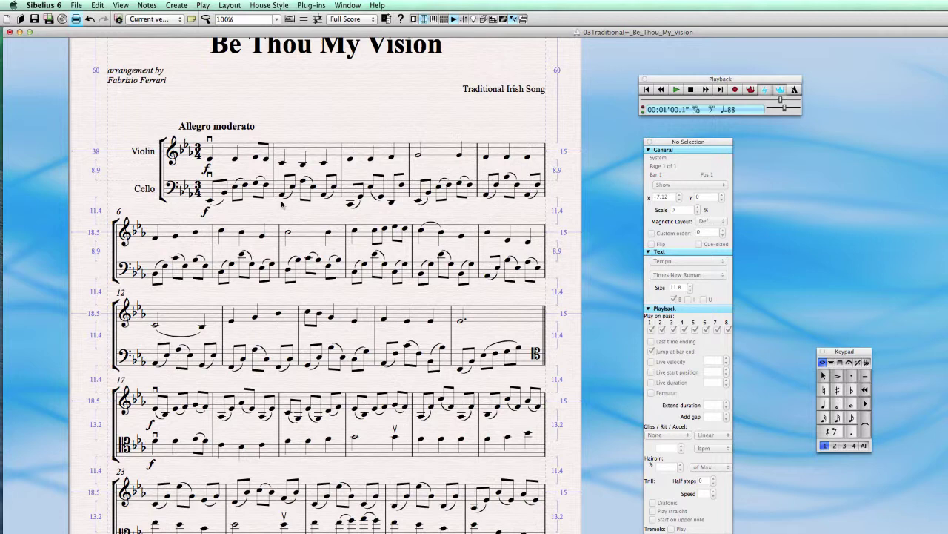
key(super+a)
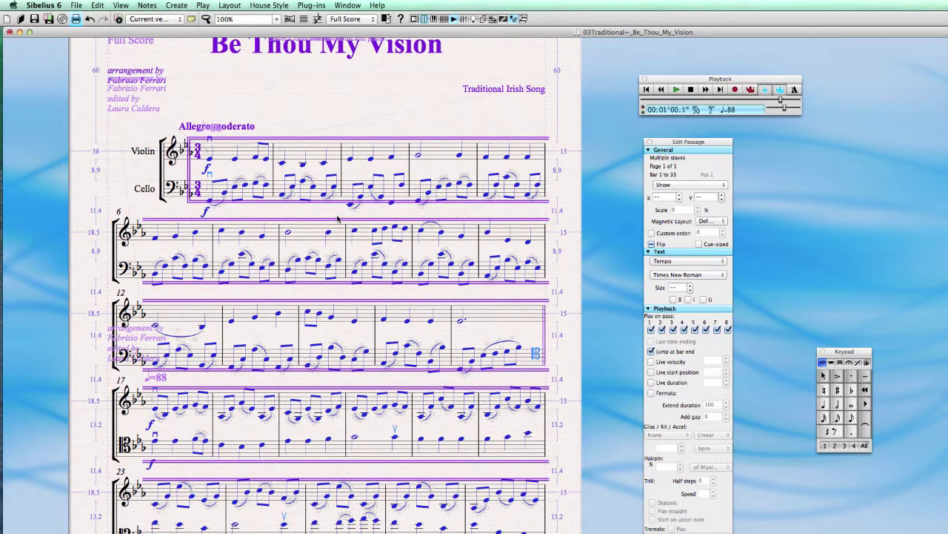
click(230, 6)
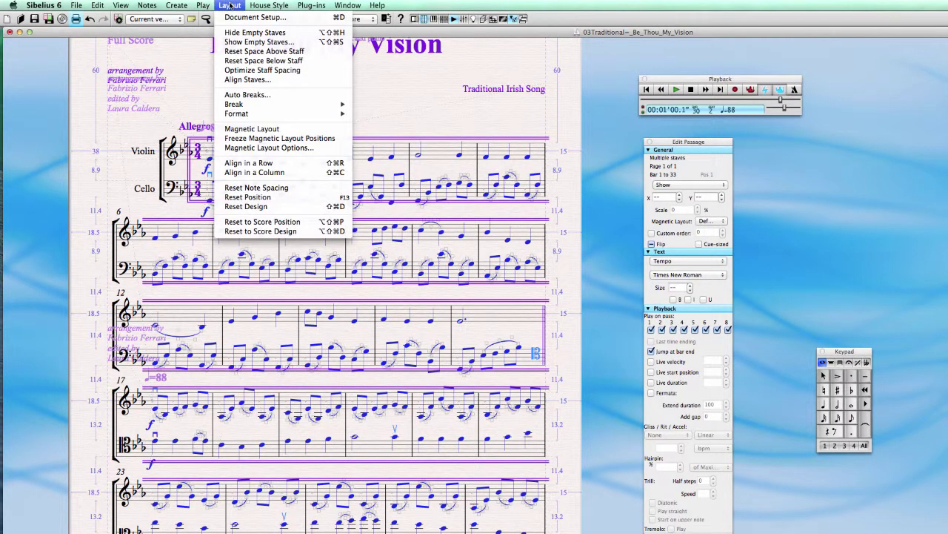
mouse_move(281, 114)
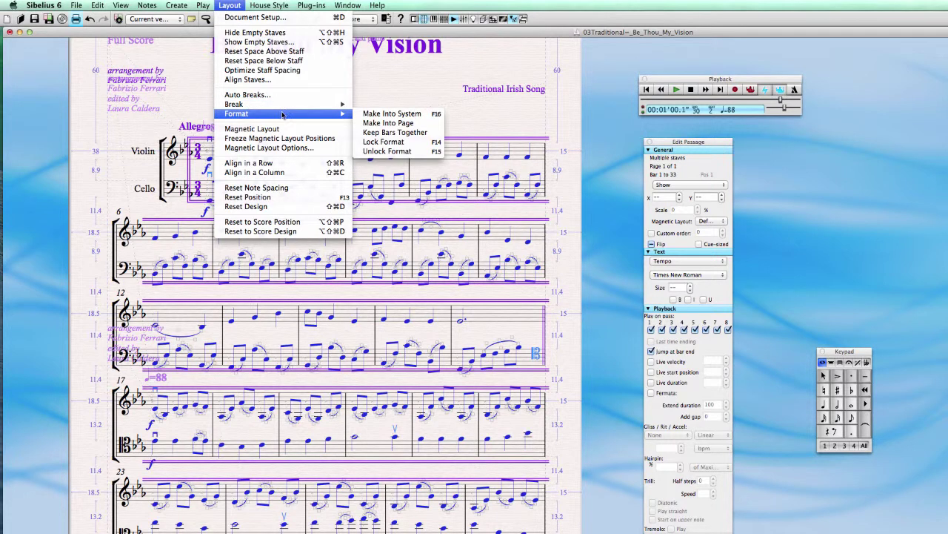
click(409, 142)
click(354, 100)
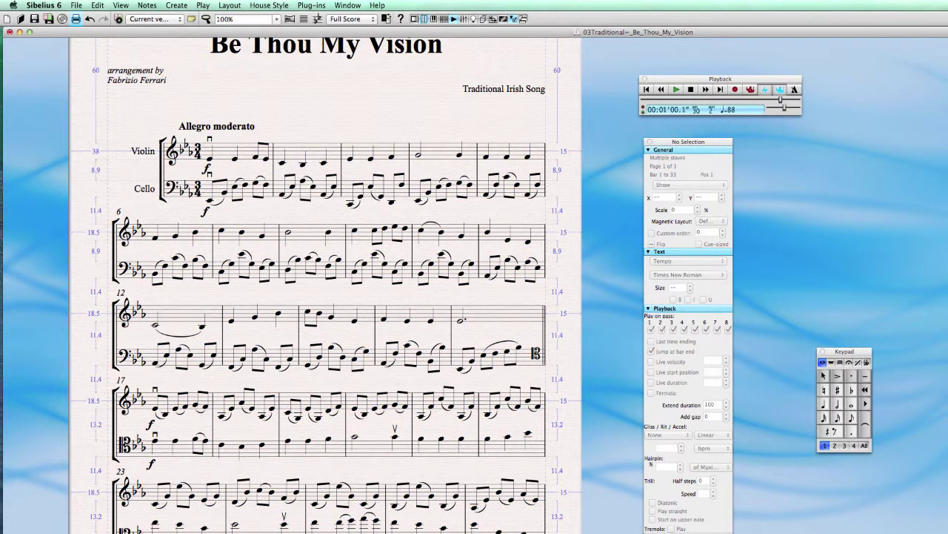
drag(429, 117, 392, 120)
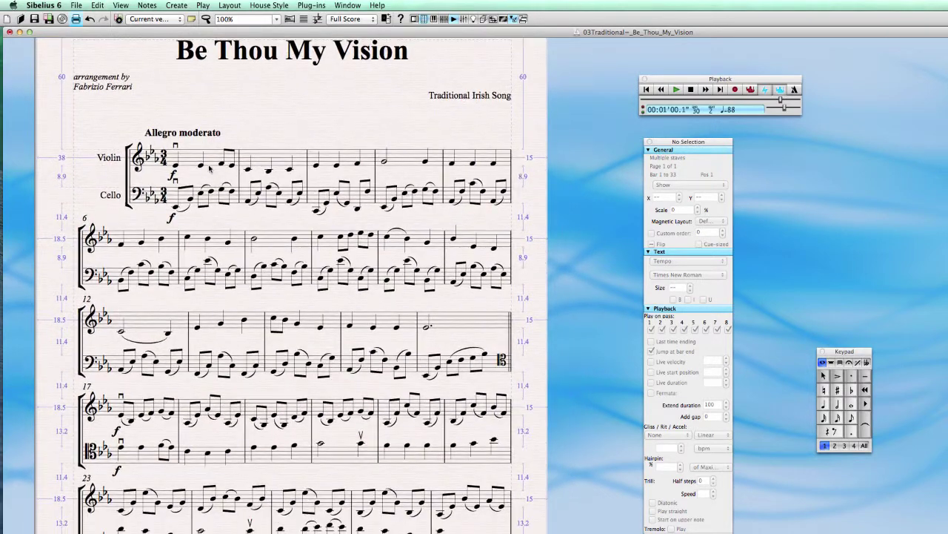
click(455, 98)
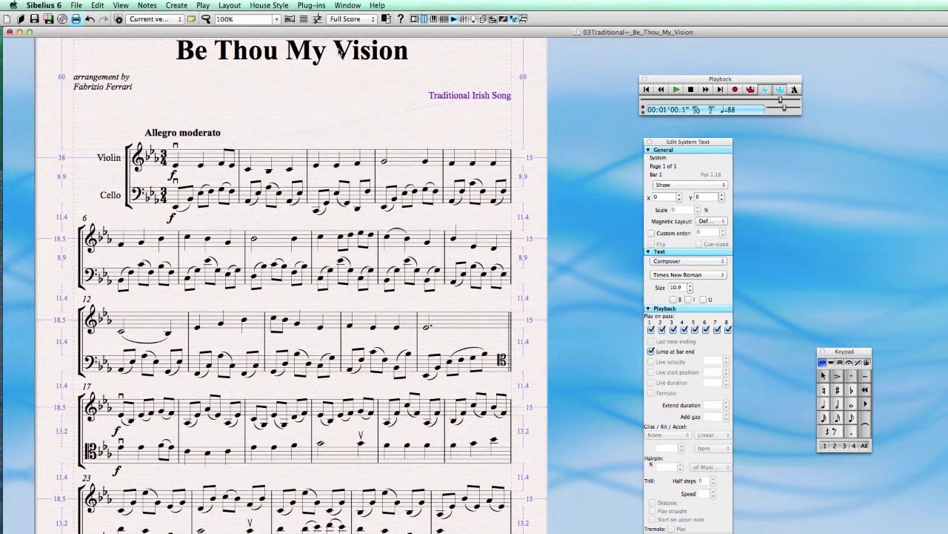
key(Escape)
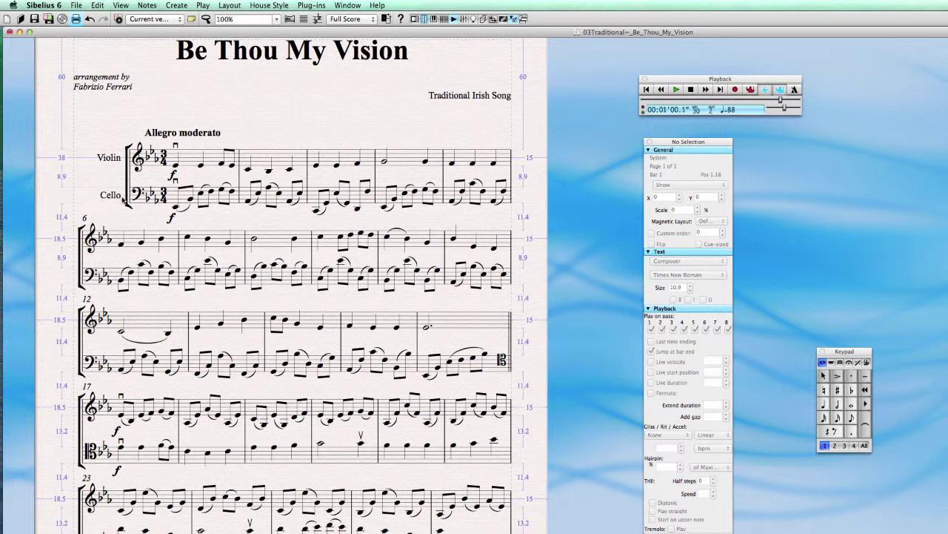
- Change the cello staff's instrument to Viola (solo) from the beginning of the score
click(176, 5)
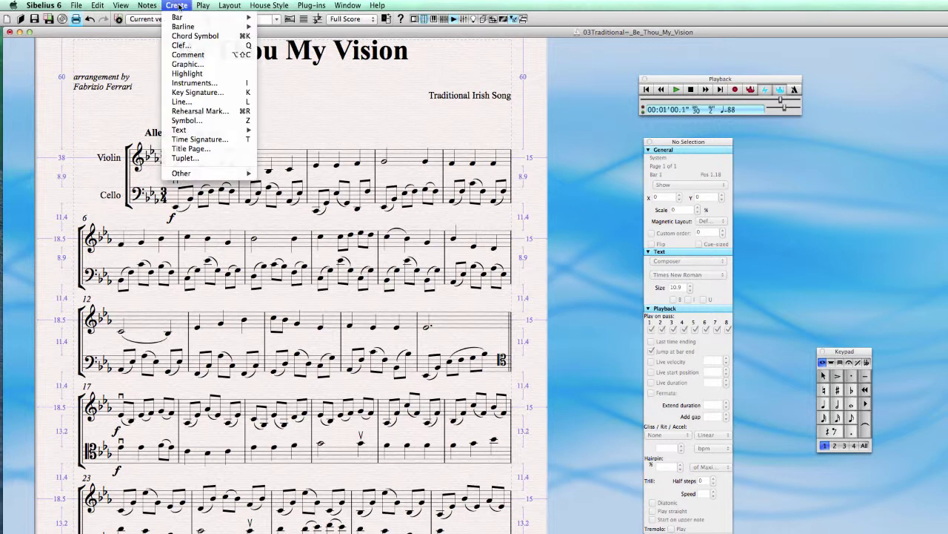
mouse_move(198, 174)
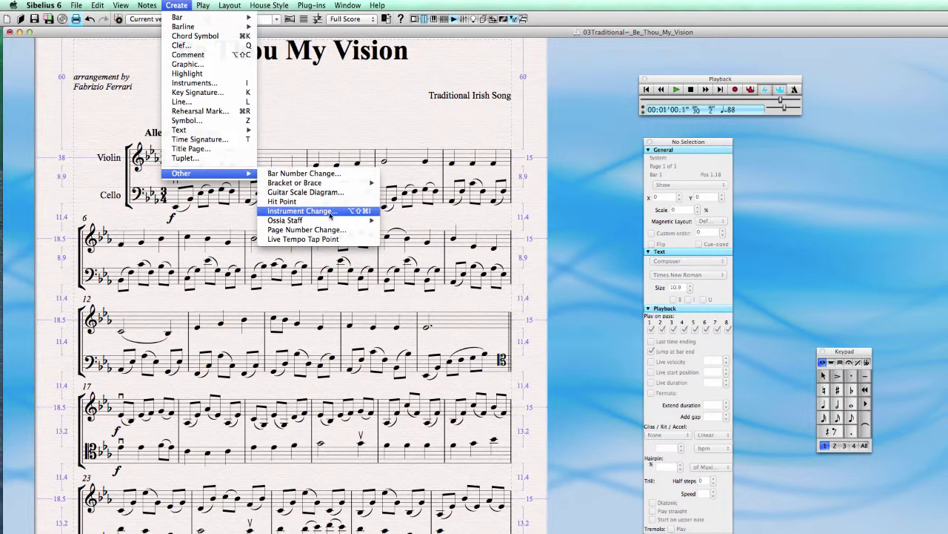
click(304, 211)
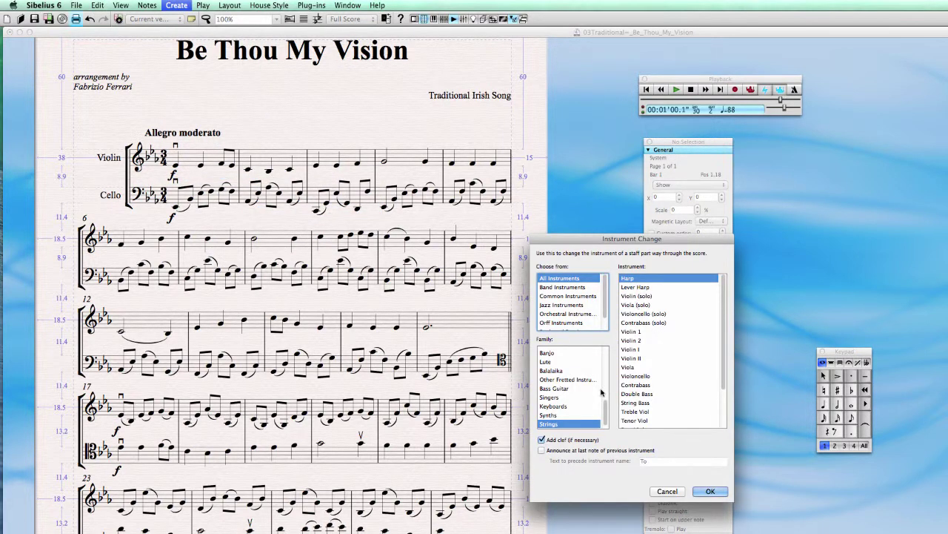
click(647, 304)
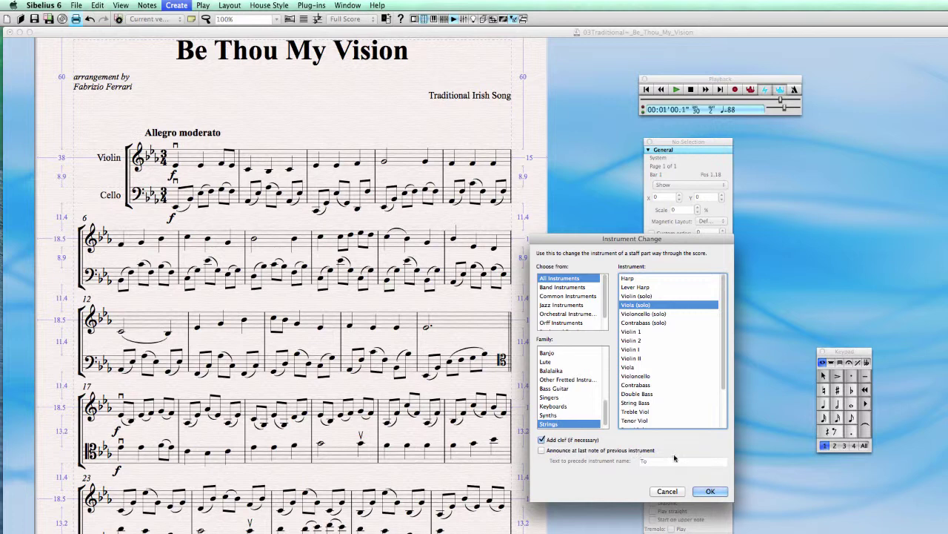
click(705, 492)
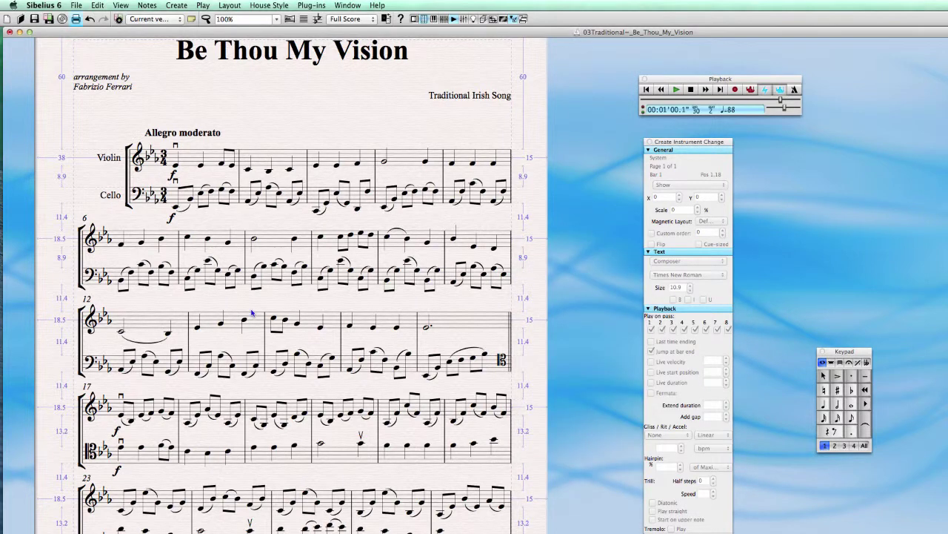
click(136, 199)
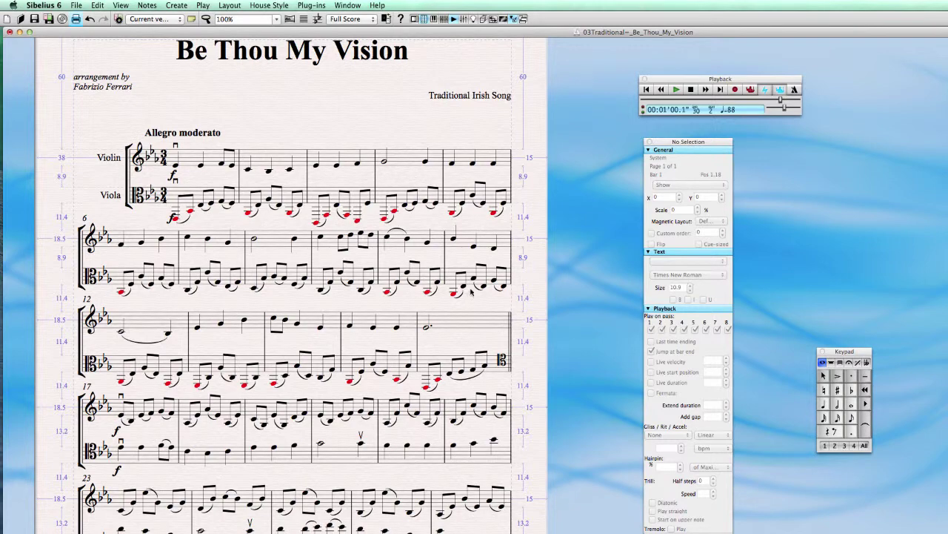
- Transpose the whole viola staff, bars 1 to 33, up a Major/Perfect octave with double sharps/flats turned off
mouse_move(541, 457)
mouse_down()
mouse_move(546, 262)
mouse_move(548, 486)
mouse_move(550, 397)
mouse_move(551, 465)
mouse_up()
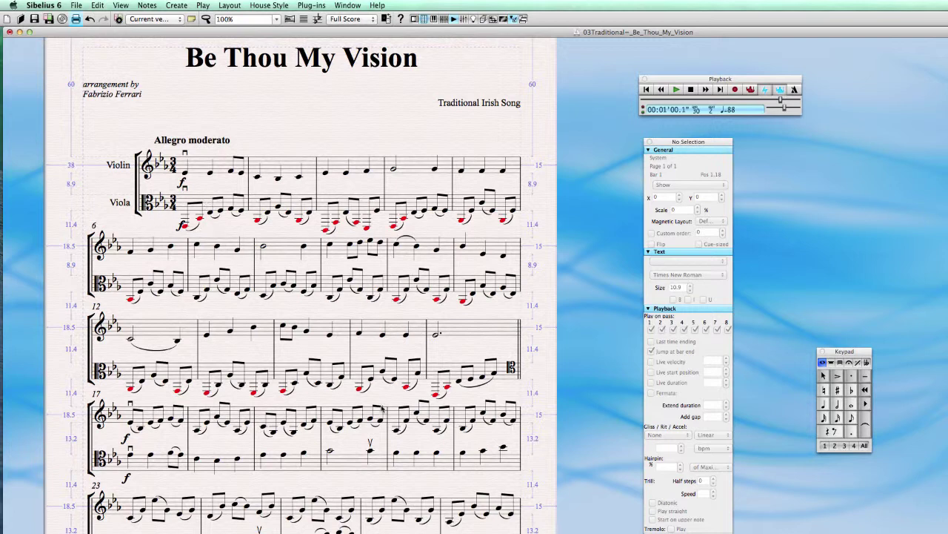
drag(547, 460, 544, 429)
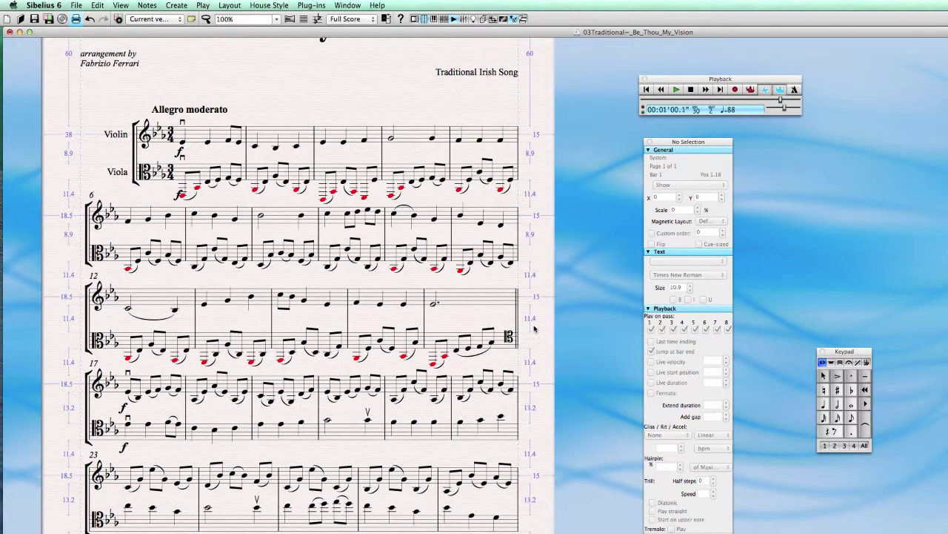
double_click(206, 170)
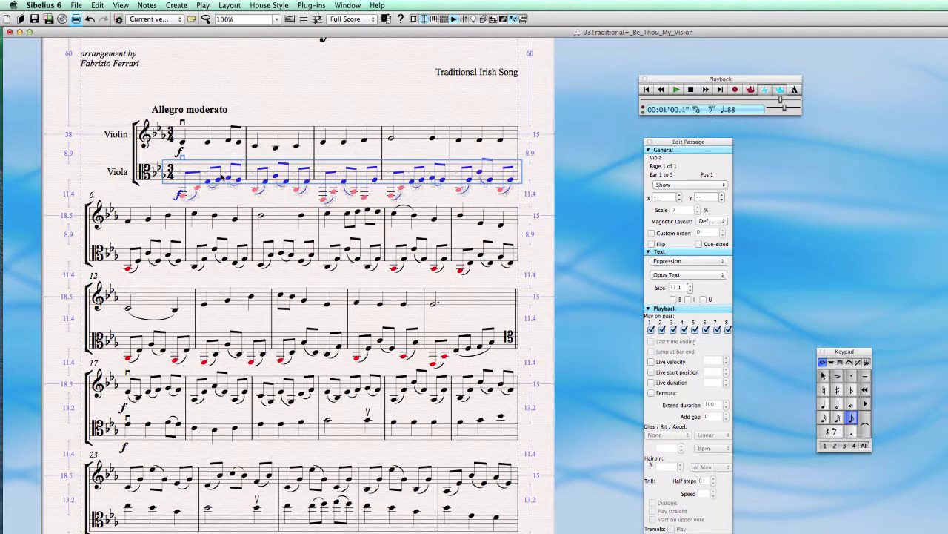
scroll(554, 329, down, 3)
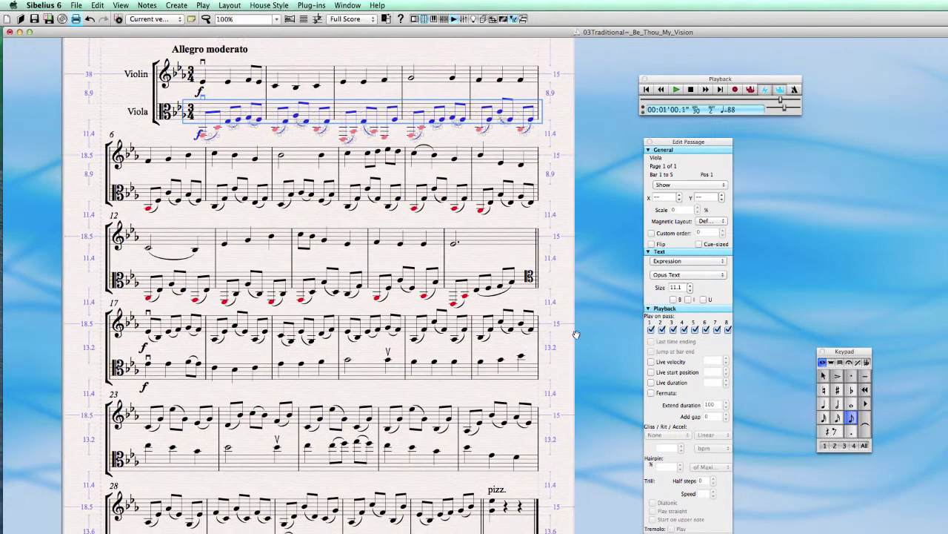
triple_click(230, 119)
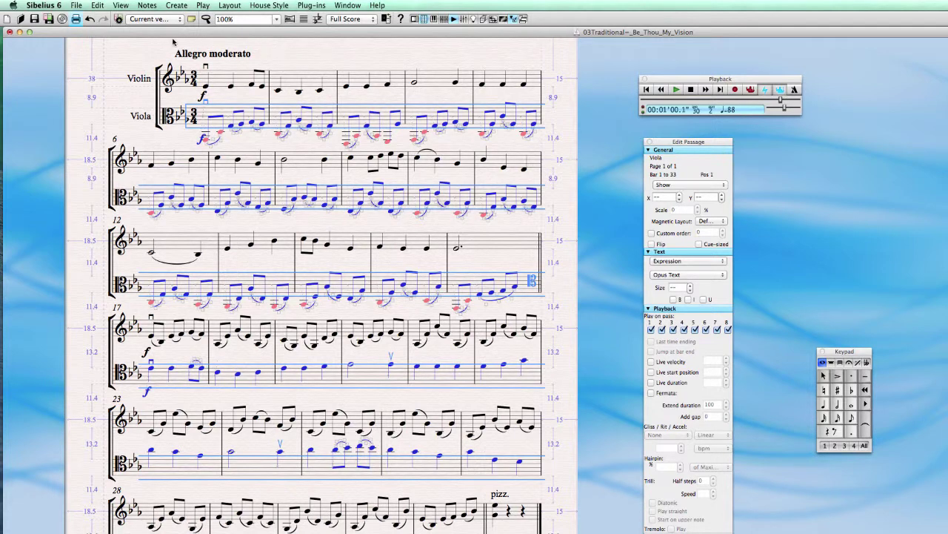
click(179, 5)
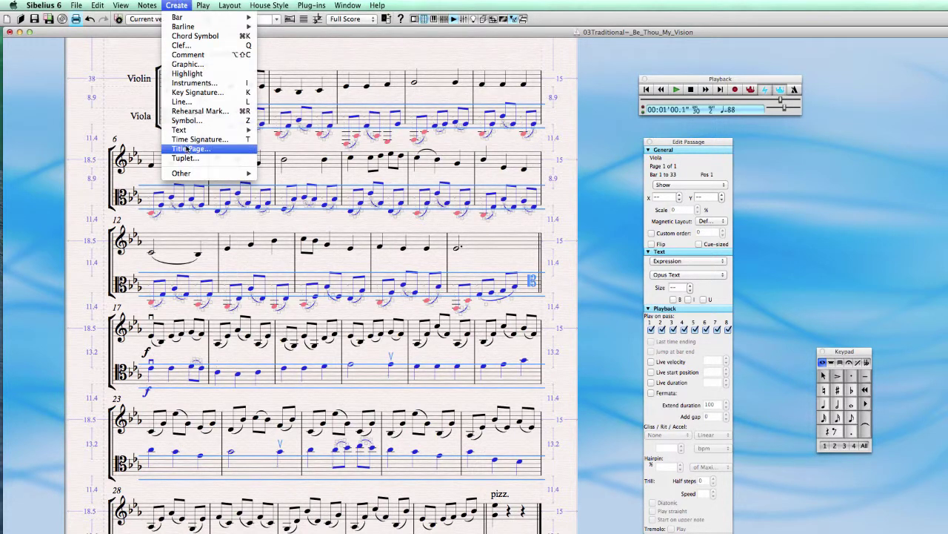
mouse_move(184, 176)
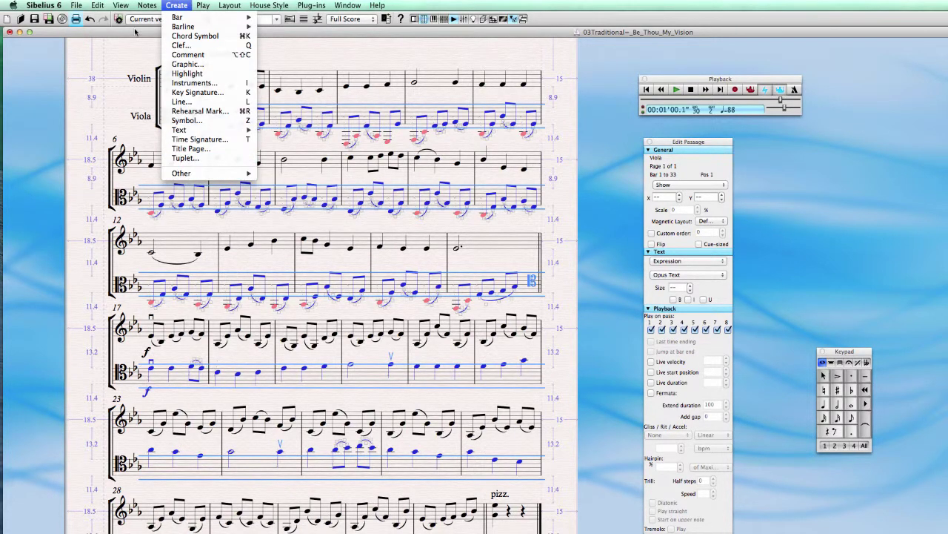
mouse_move(142, 6)
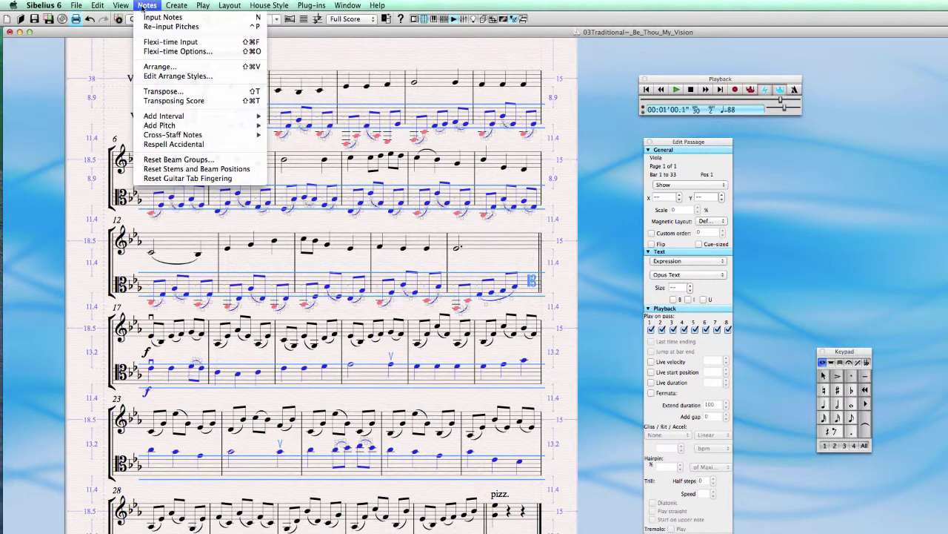
click(164, 92)
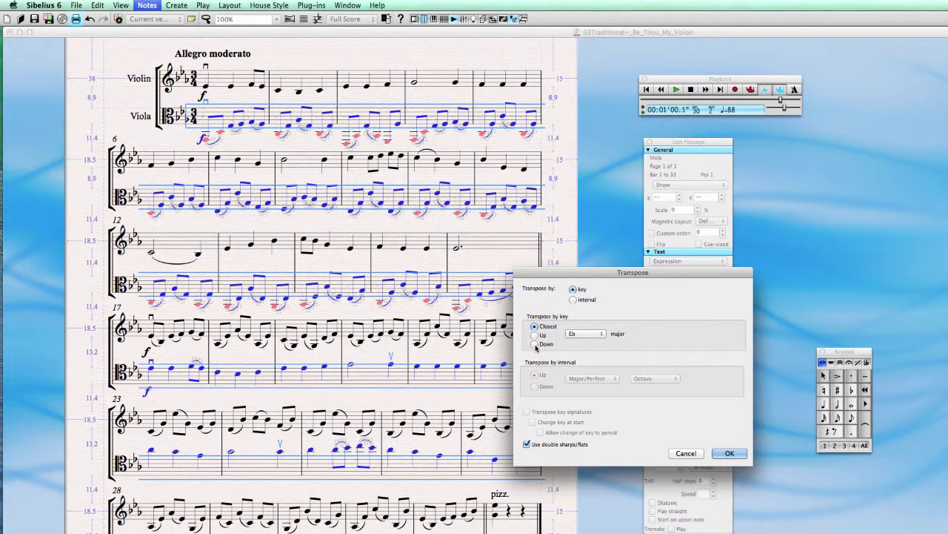
click(573, 300)
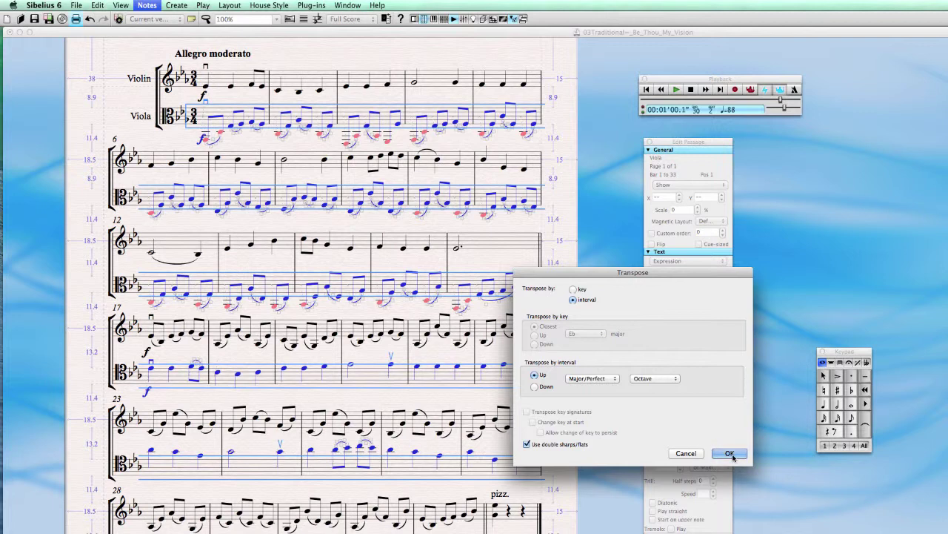
click(527, 444)
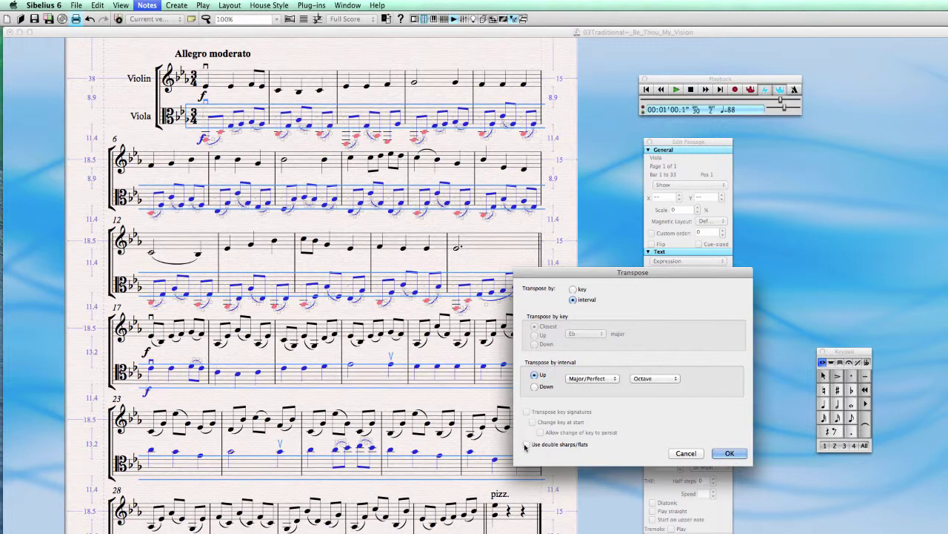
click(730, 453)
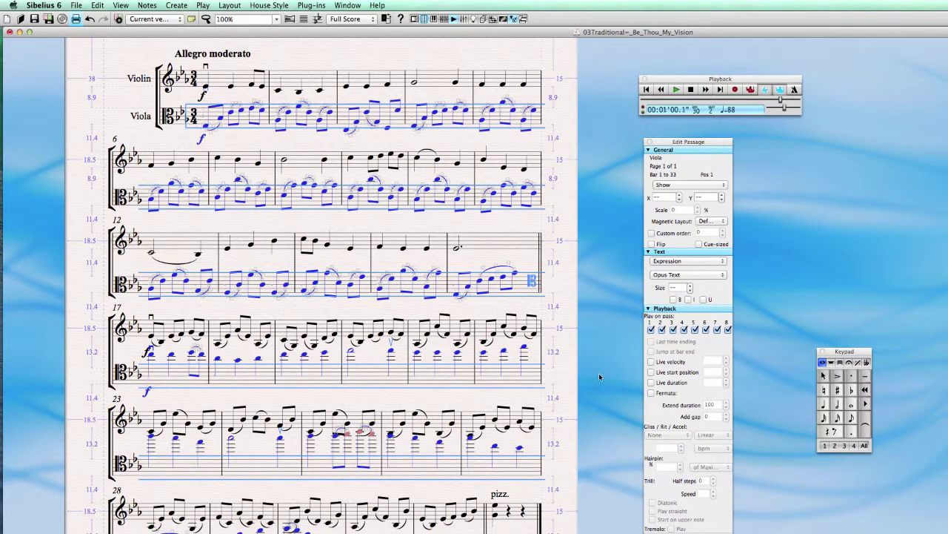
drag(600, 377, 573, 421)
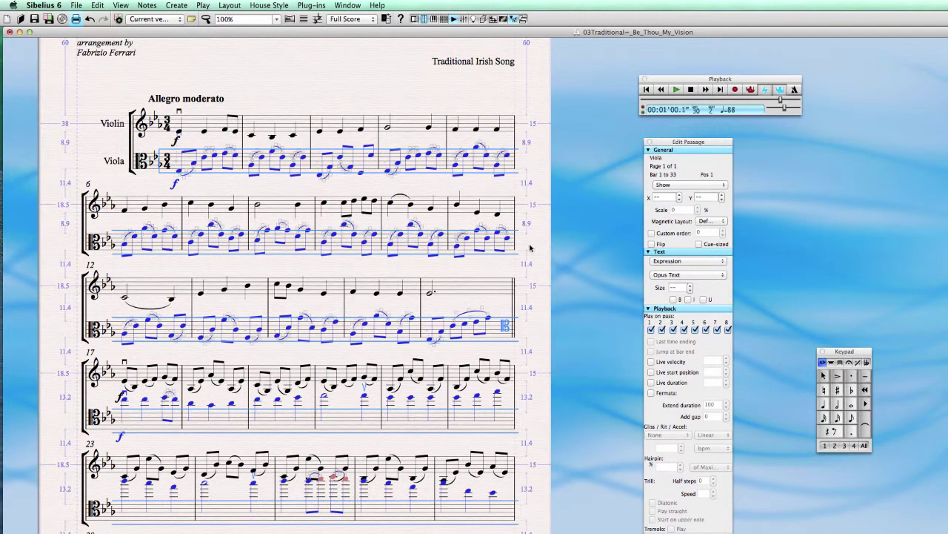
key(Escape)
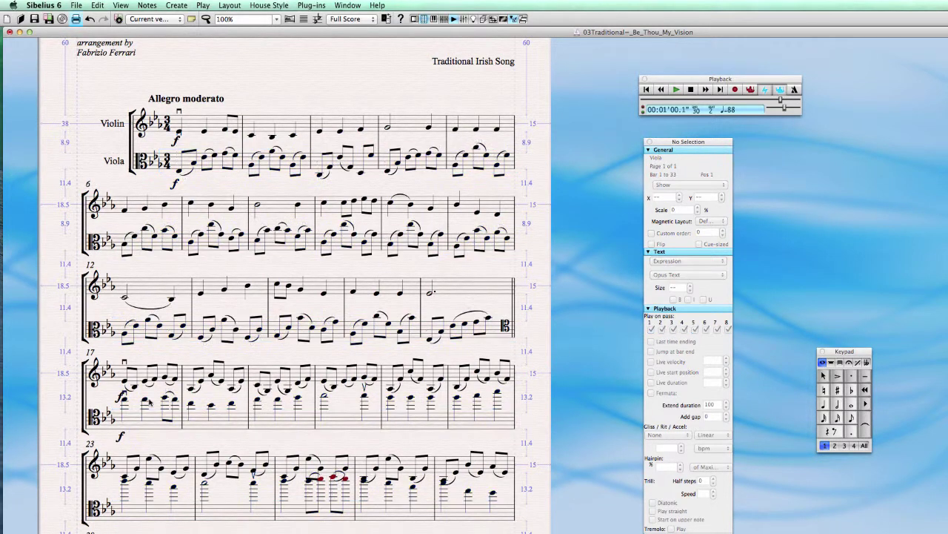
- Delete the clef change at the end of bar 16 on the viola staff
click(505, 325)
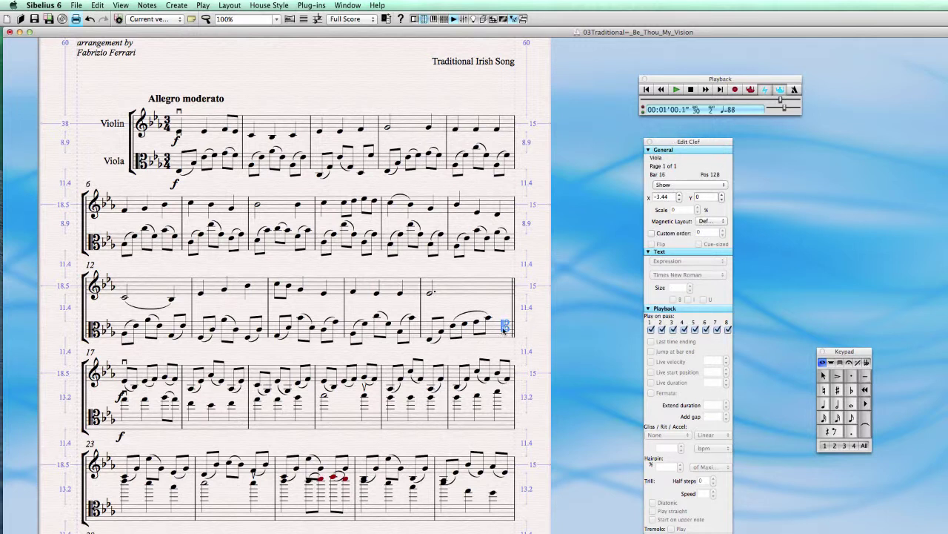
key(Delete)
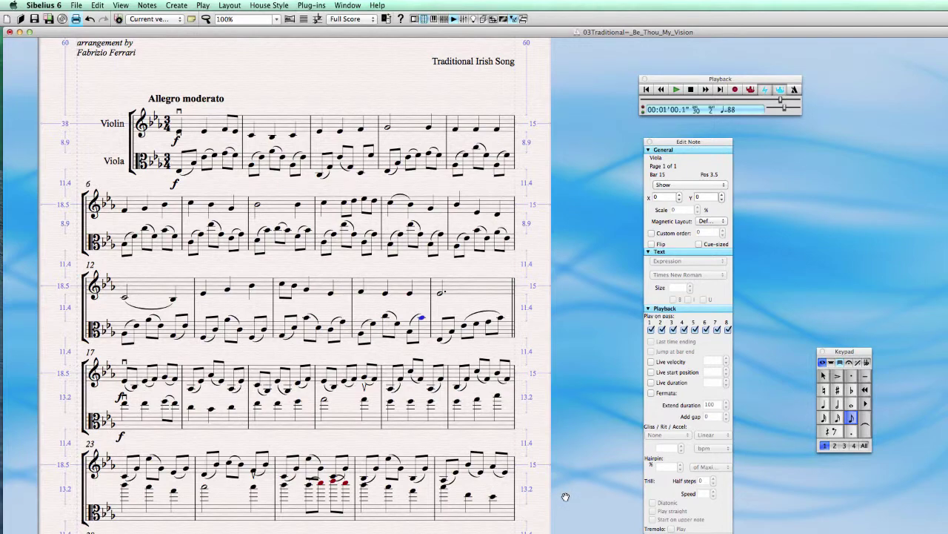
drag(566, 496, 593, 449)
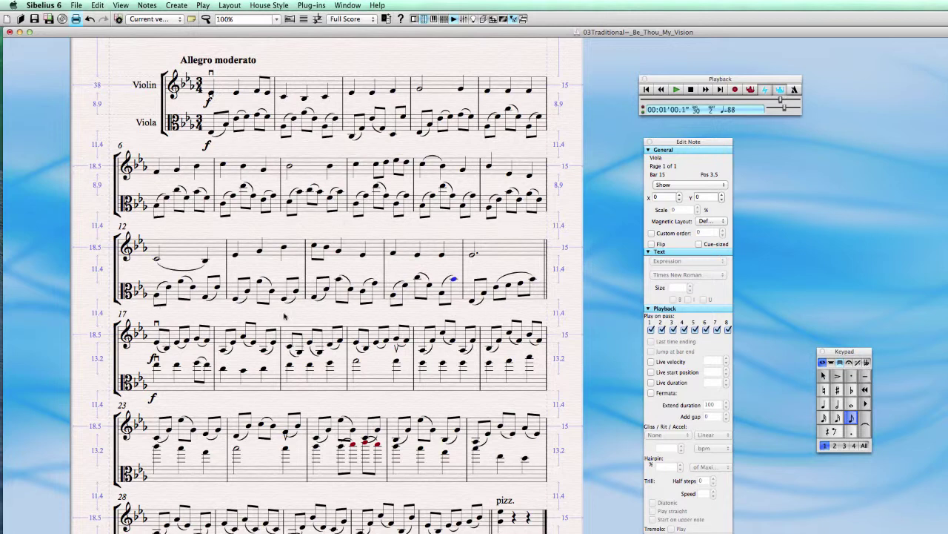
click(158, 382)
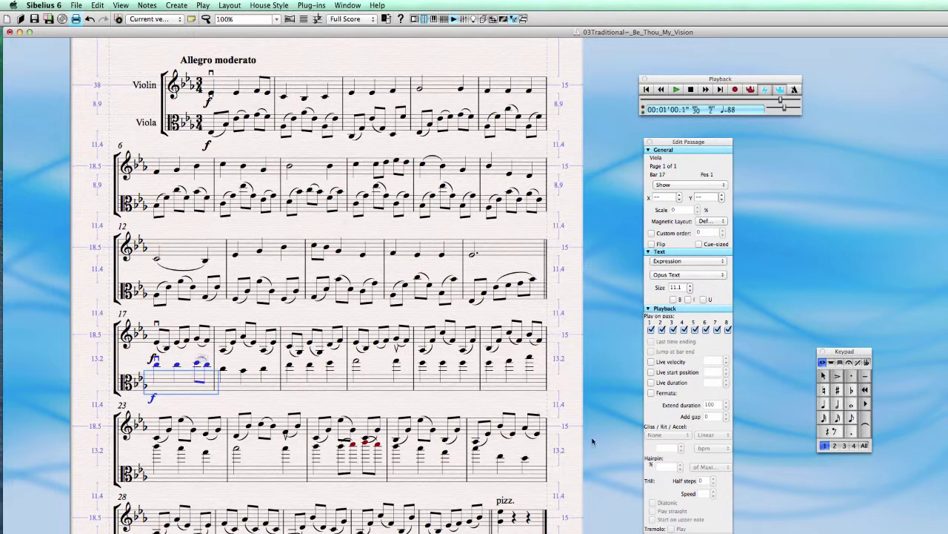
drag(592, 441, 582, 342)
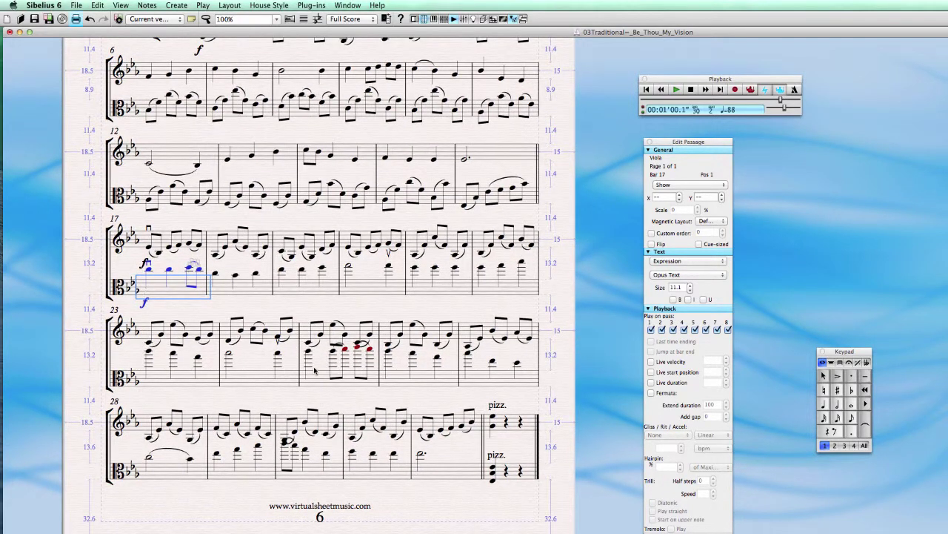
drag(571, 381, 572, 403)
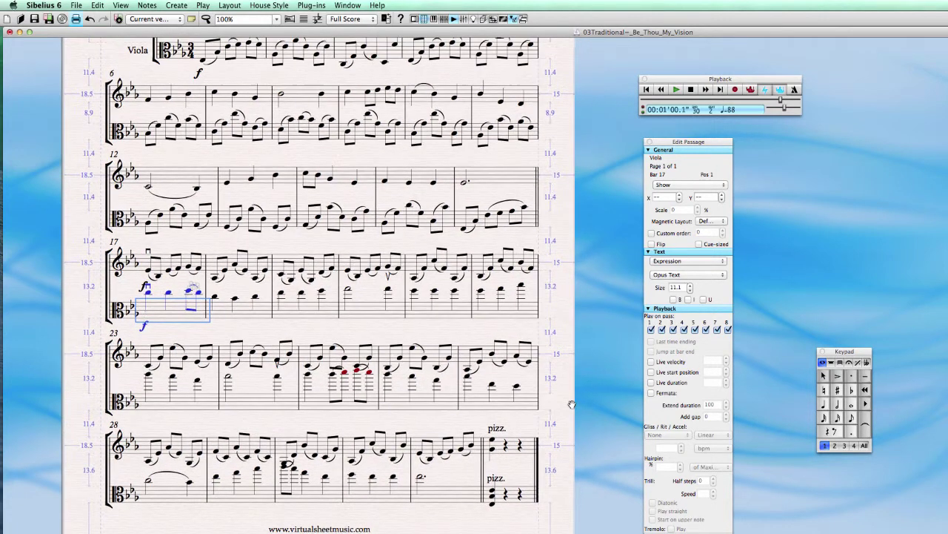
key(Escape)
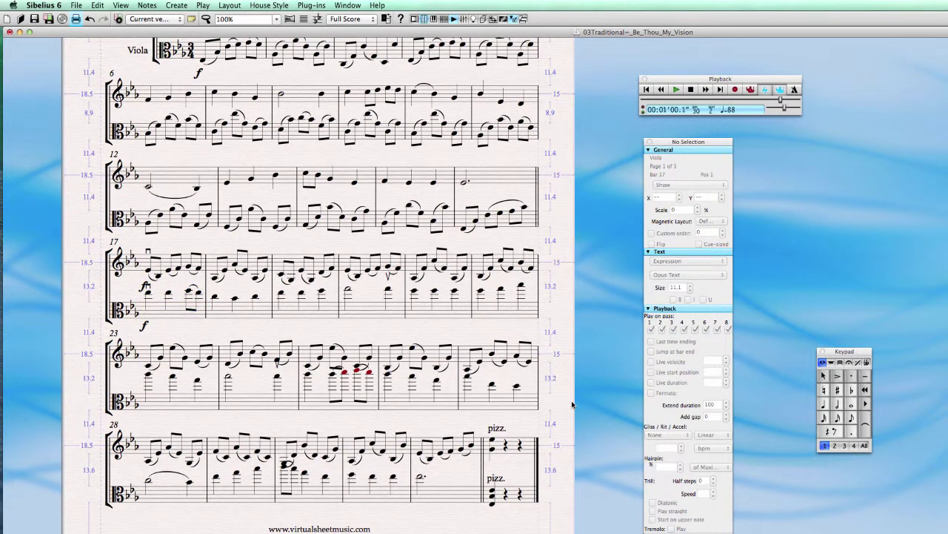
- Transpose bars 17 to 32 of the viola staff down a Major/Perfect octave with double sharps/flats turned off
drag(560, 374, 579, 362)
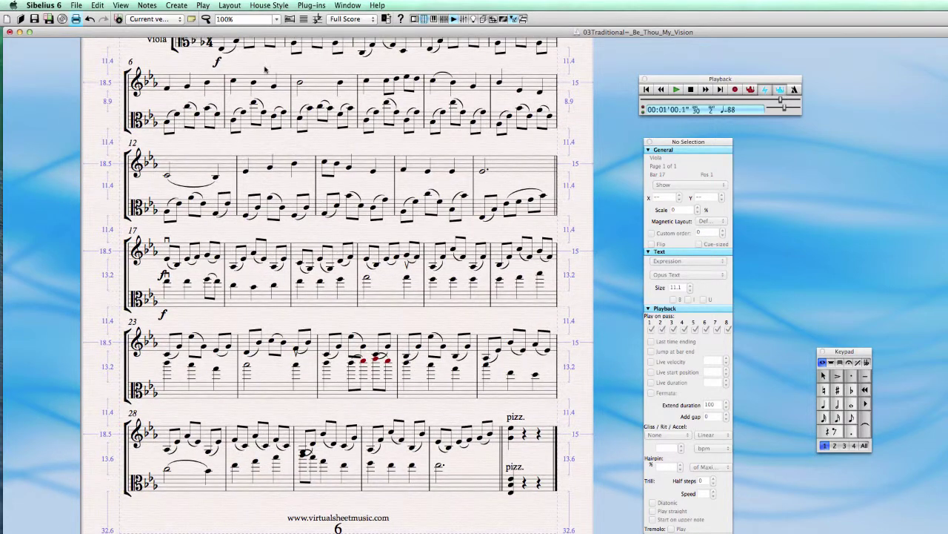
click(191, 295)
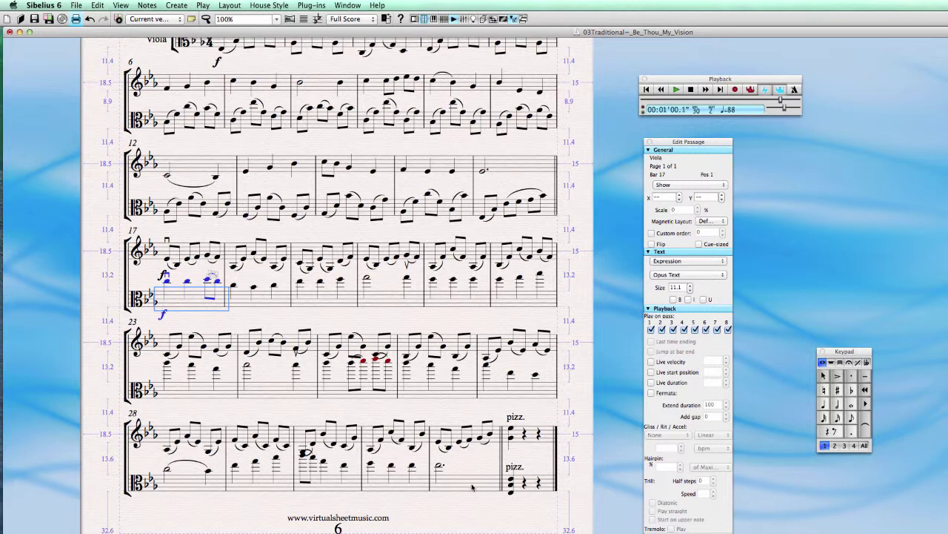
shift+click(471, 486)
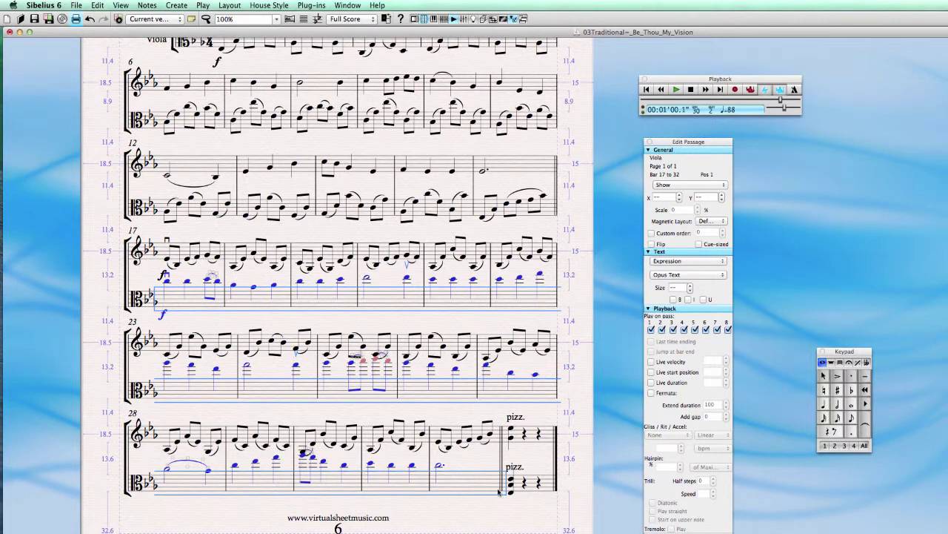
click(147, 6)
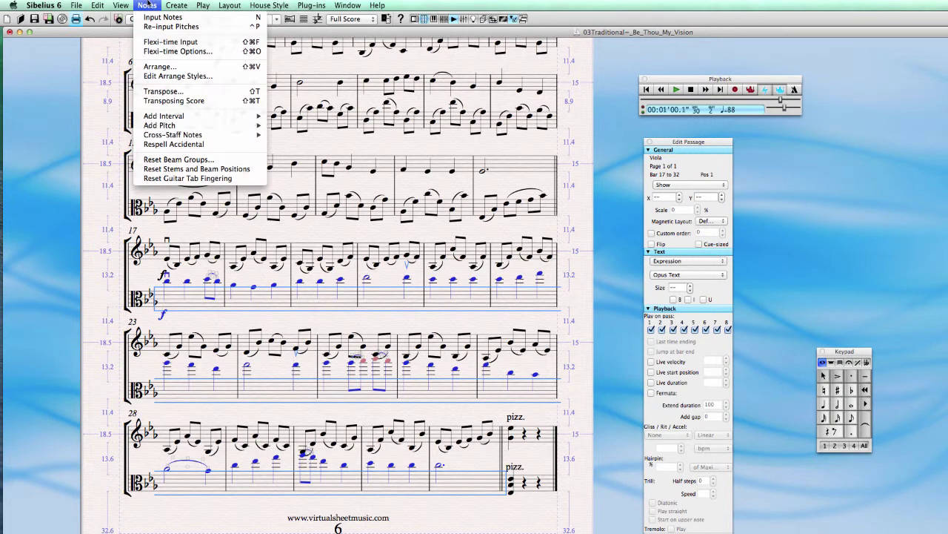
click(161, 97)
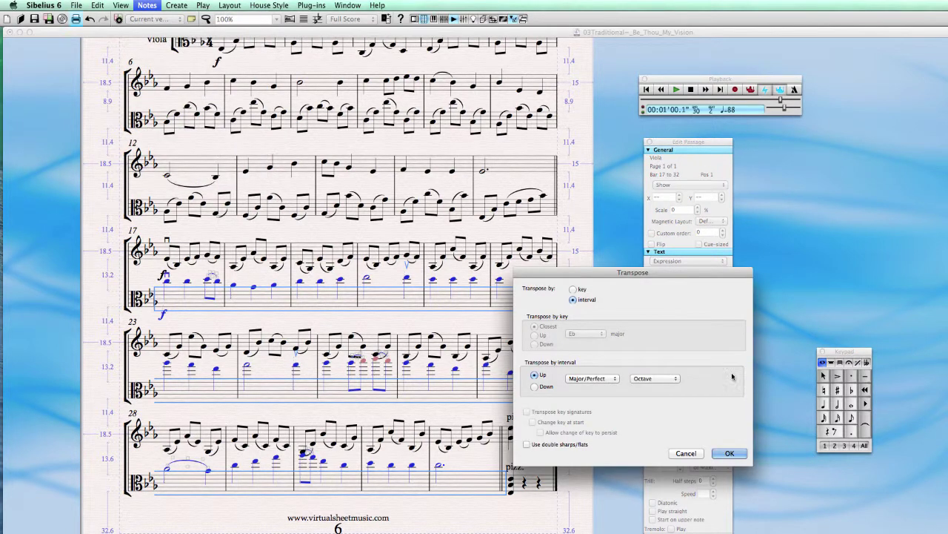
click(545, 387)
click(729, 453)
scroll(609, 388, up, 3)
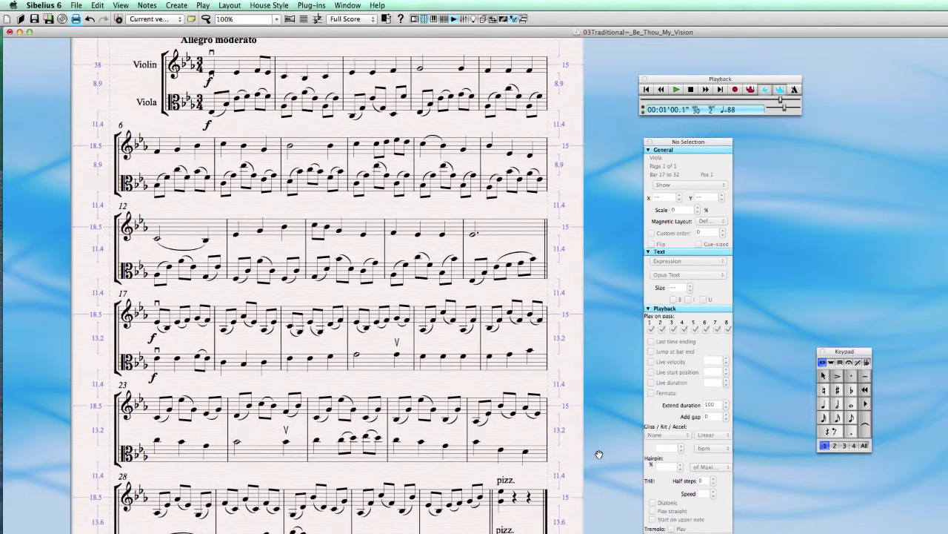
- Look over the transposed viola part, and play the whole duet from the beginning
scroll(602, 438, up, 2)
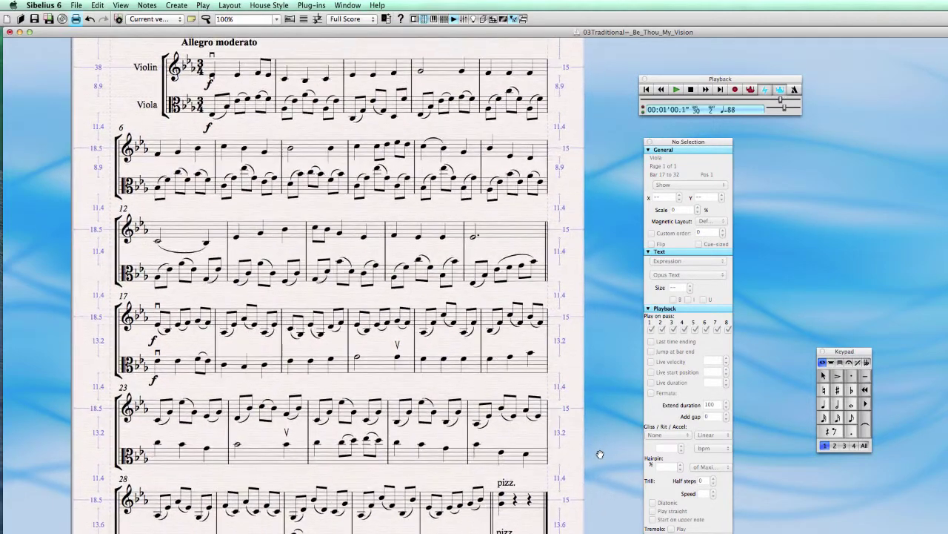
scroll(601, 444, down, 2)
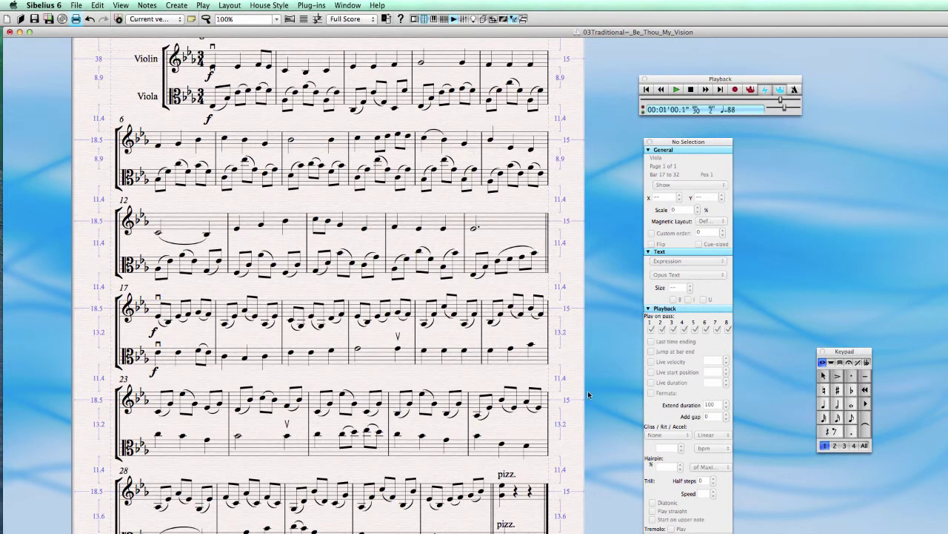
scroll(589, 394, down, 3)
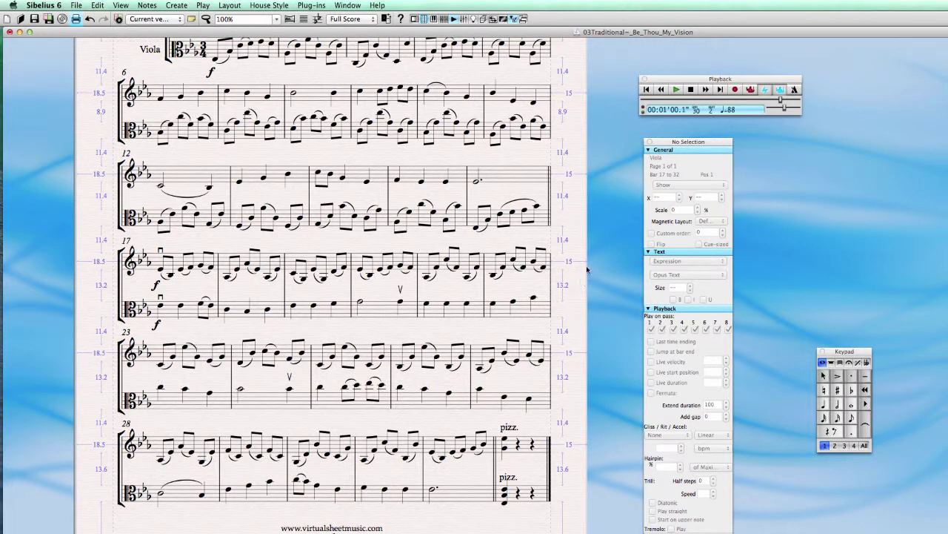
drag(591, 263, 571, 374)
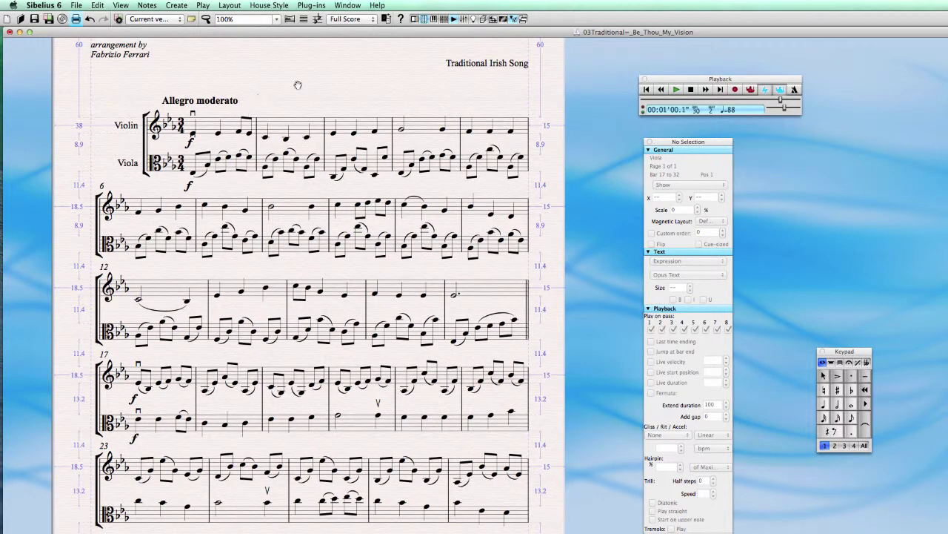
drag(298, 85, 307, 69)
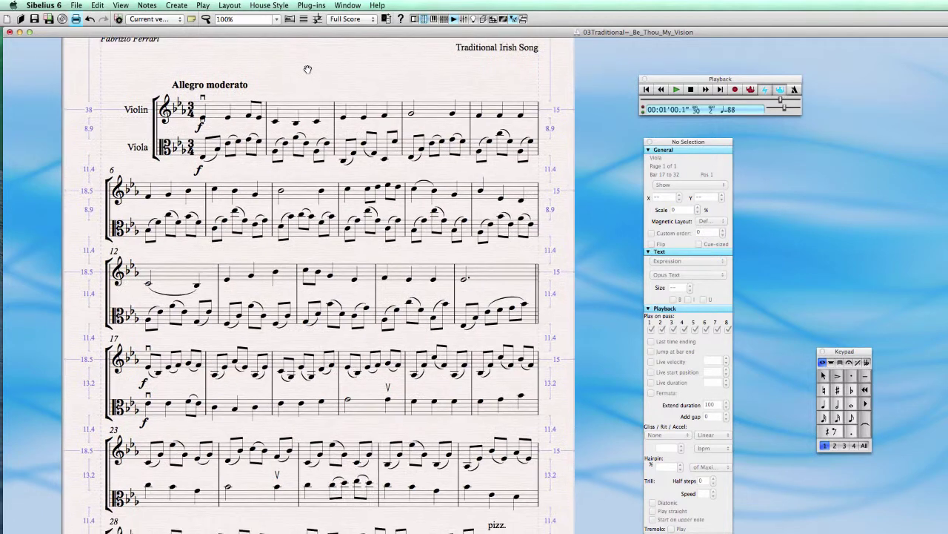
click(234, 151)
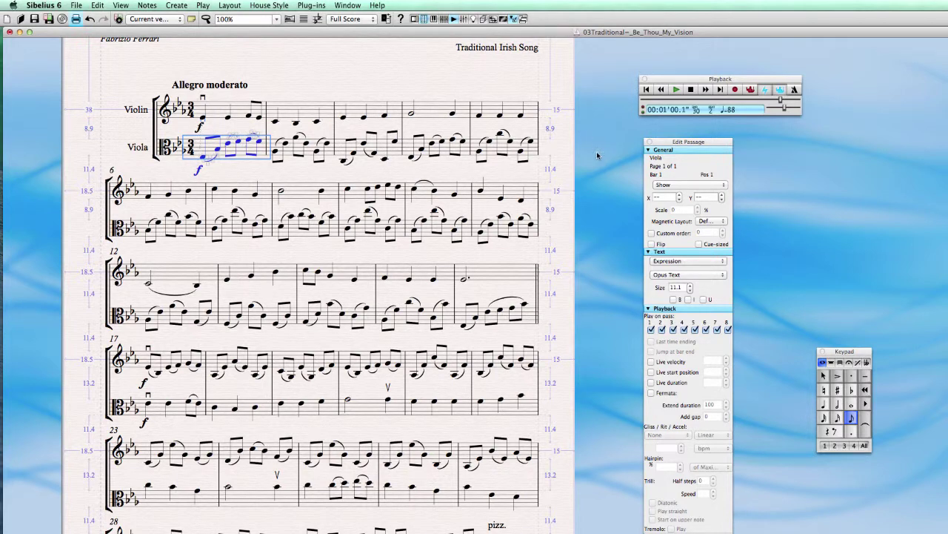
click(249, 175)
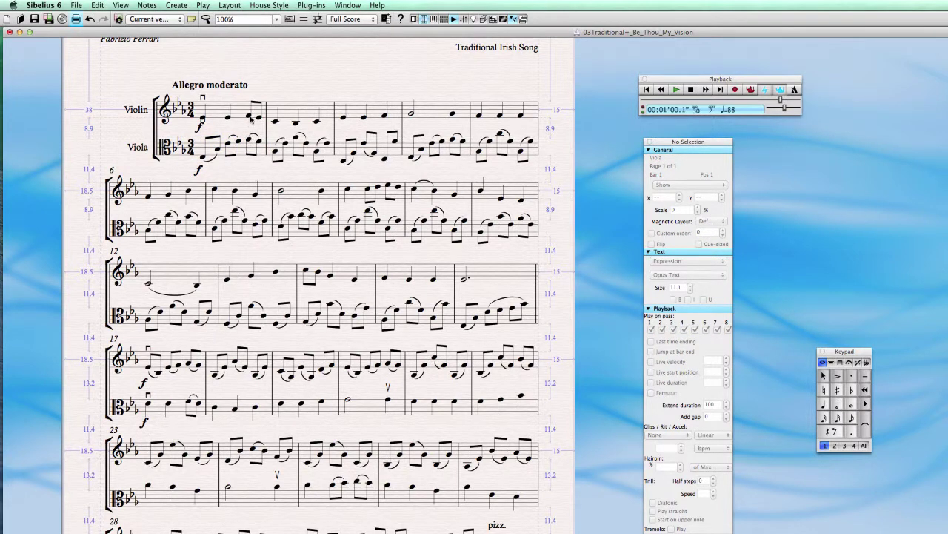
click(156, 130)
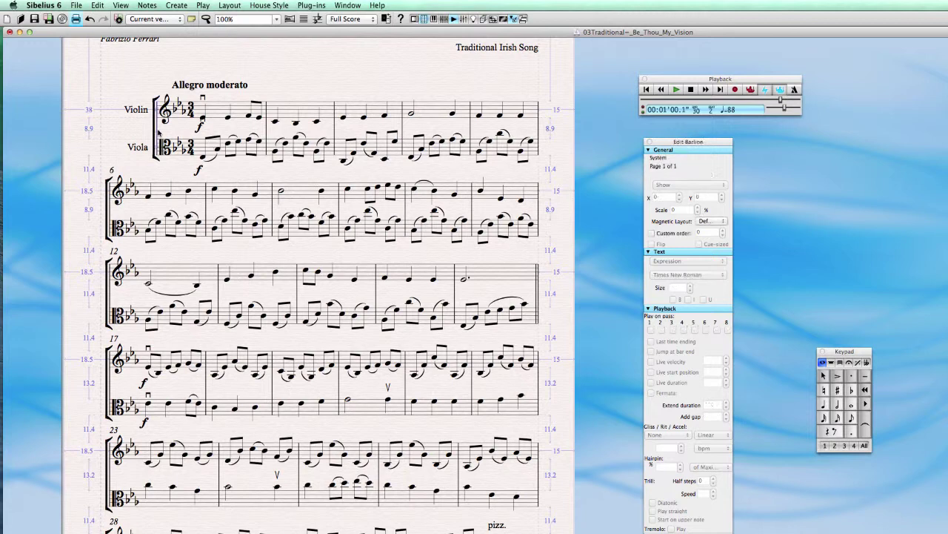
key(space)
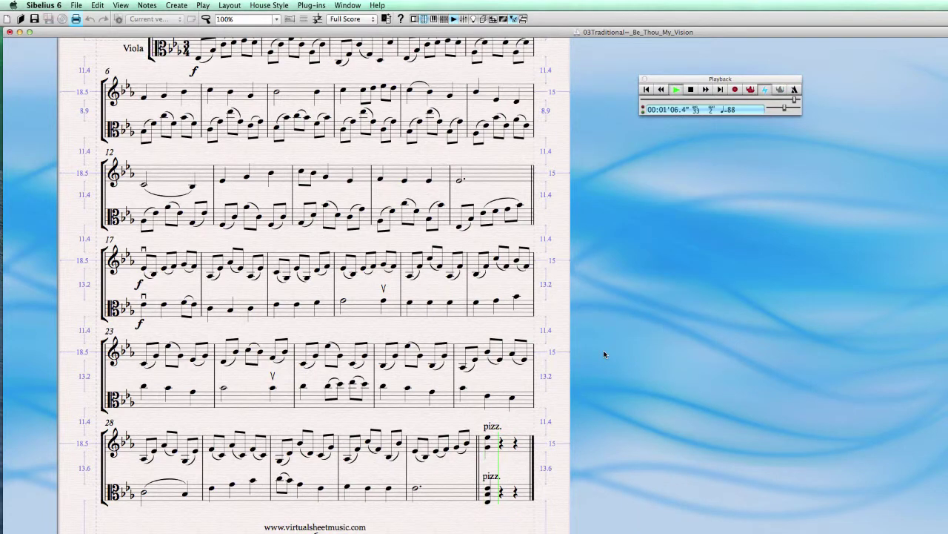
- Transpose bars 1 to 16 of the violin staff up a Major/Perfect octave with double sharps/flats turned off
drag(605, 333, 591, 439)
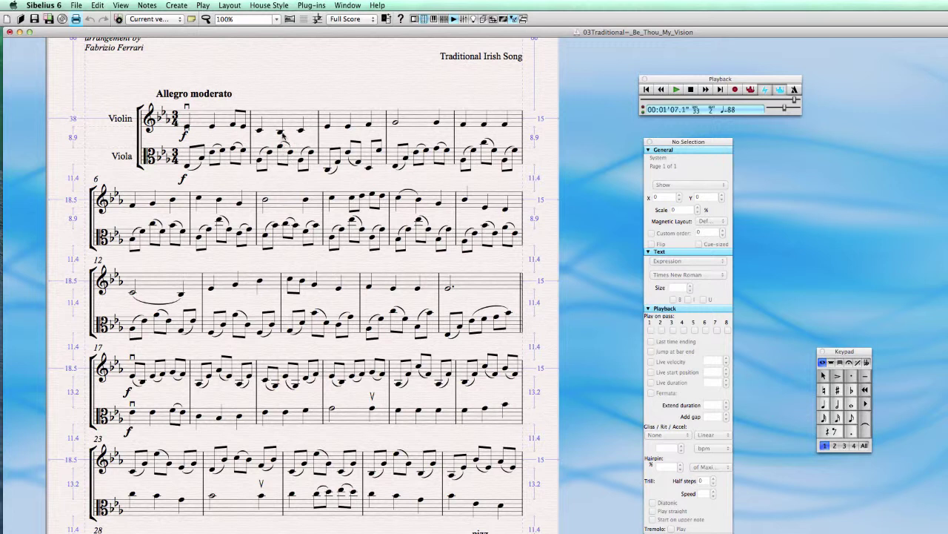
click(202, 123)
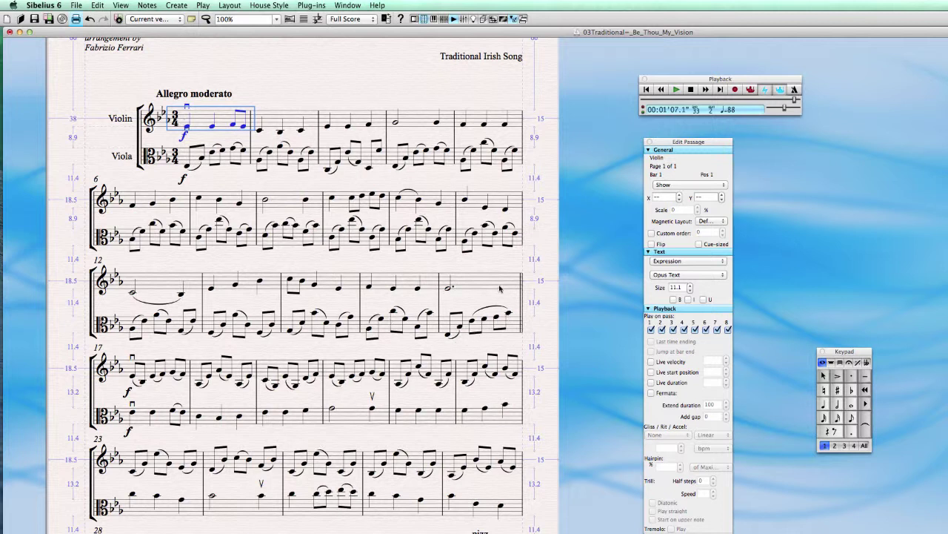
shift+click(498, 284)
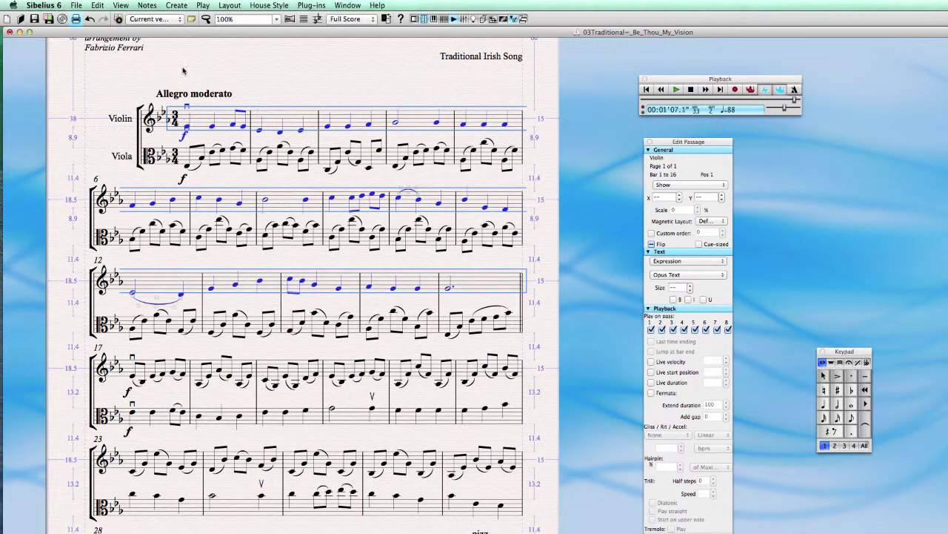
click(149, 6)
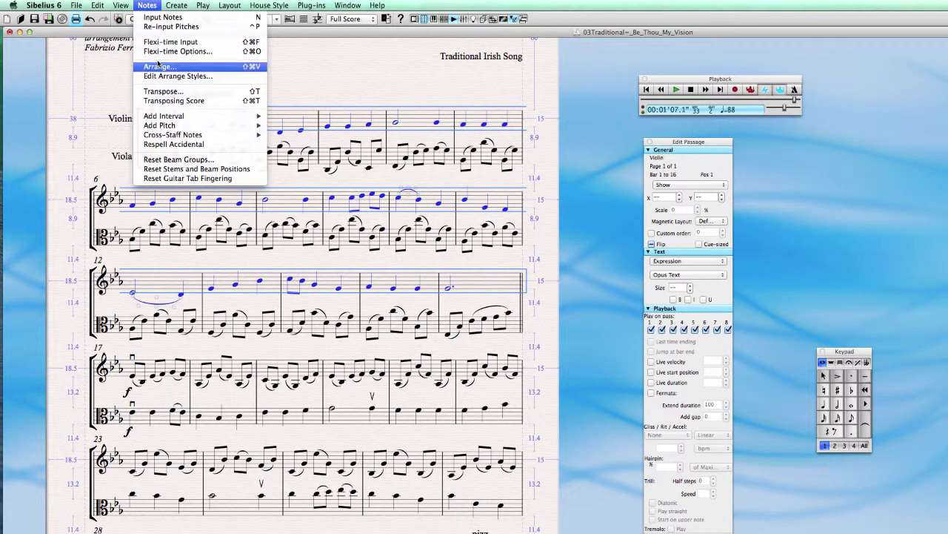
click(176, 91)
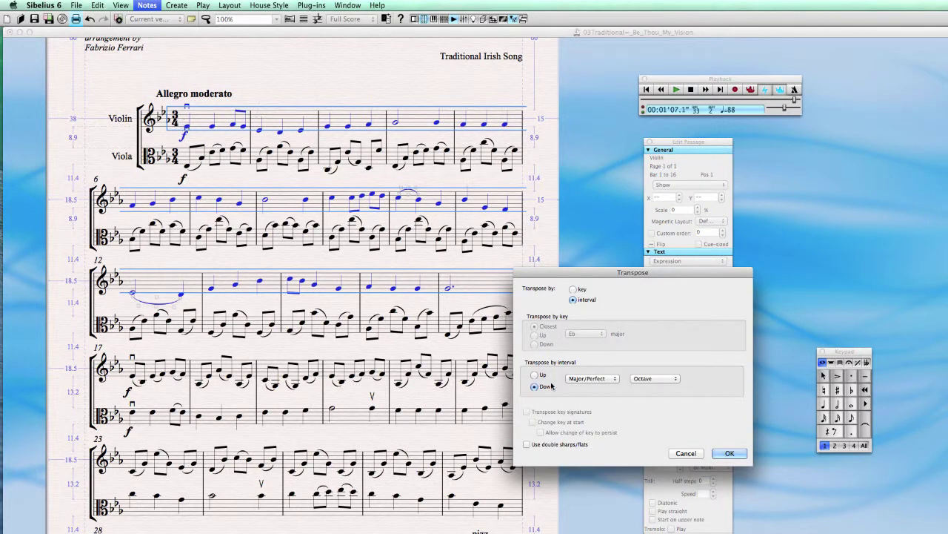
click(740, 452)
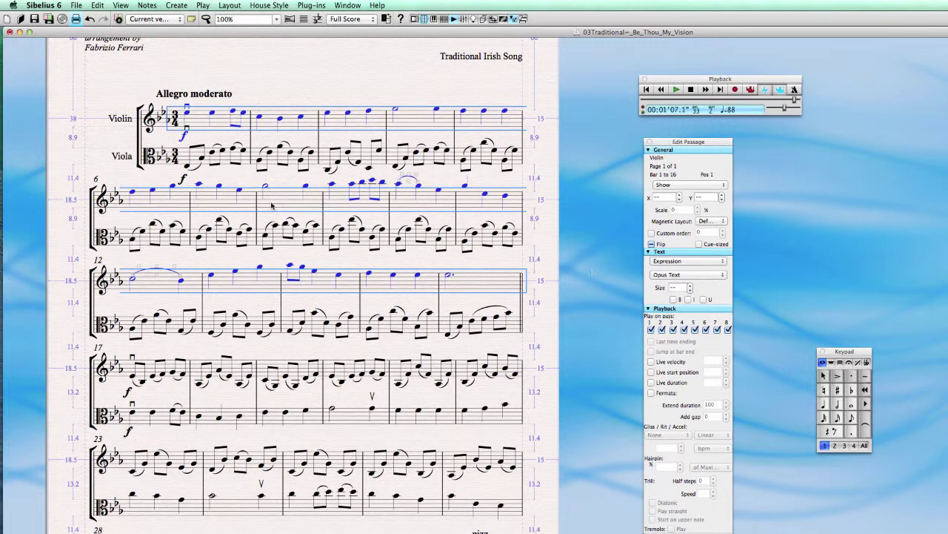
- Play the duet from the start of the score through bar 16, and stop playback at bar 17
click(140, 139)
key(super+bracketleft)
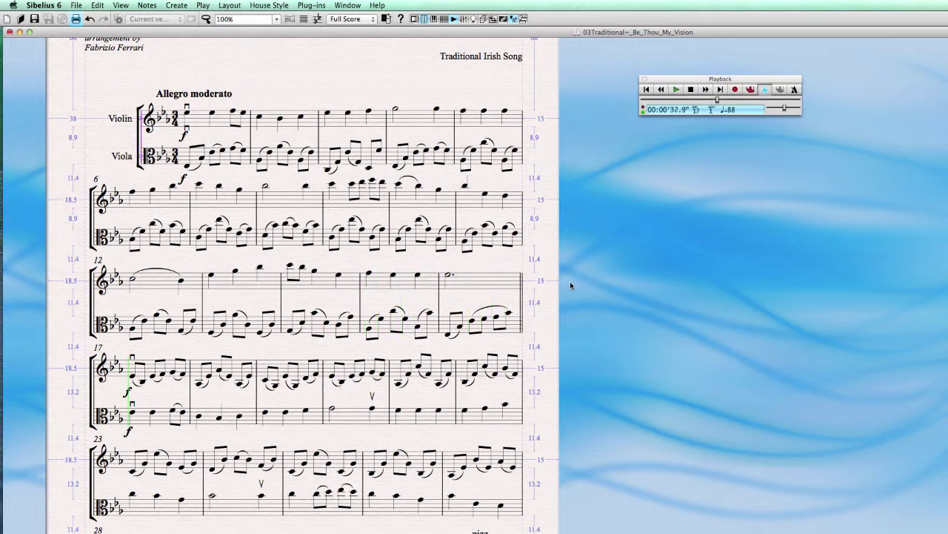
key(space)
- Compare the pitches and register of the viola and violin parts in bar 17
scroll(299, 440, down, 4)
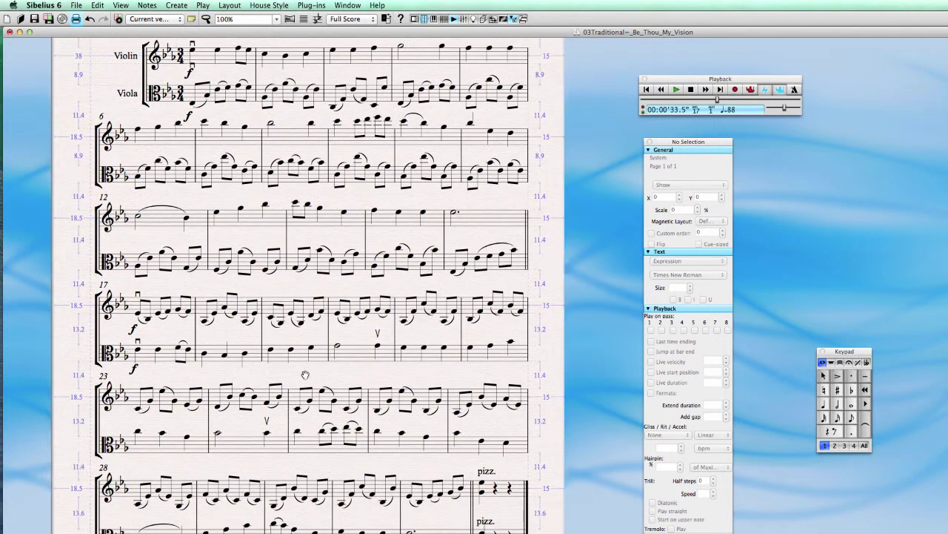
click(105, 320)
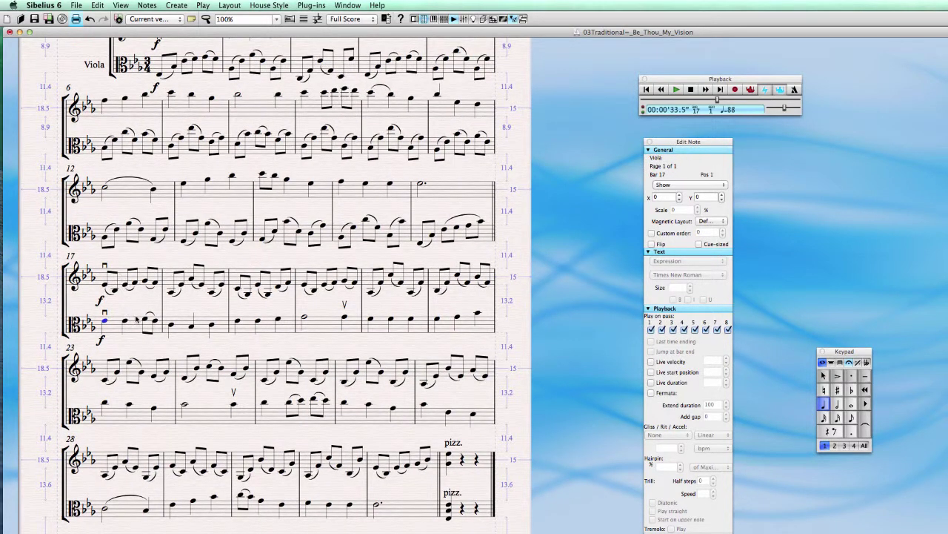
click(139, 321)
click(145, 282)
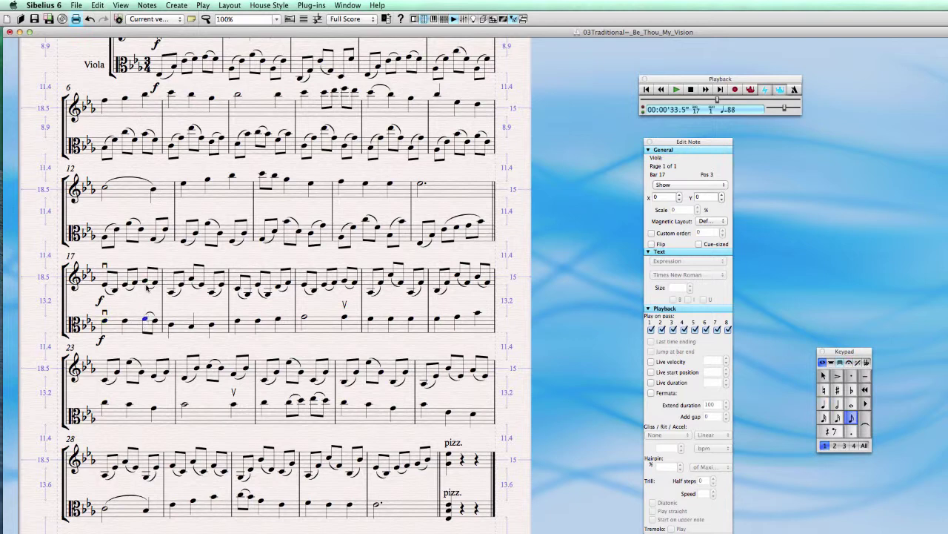
click(135, 338)
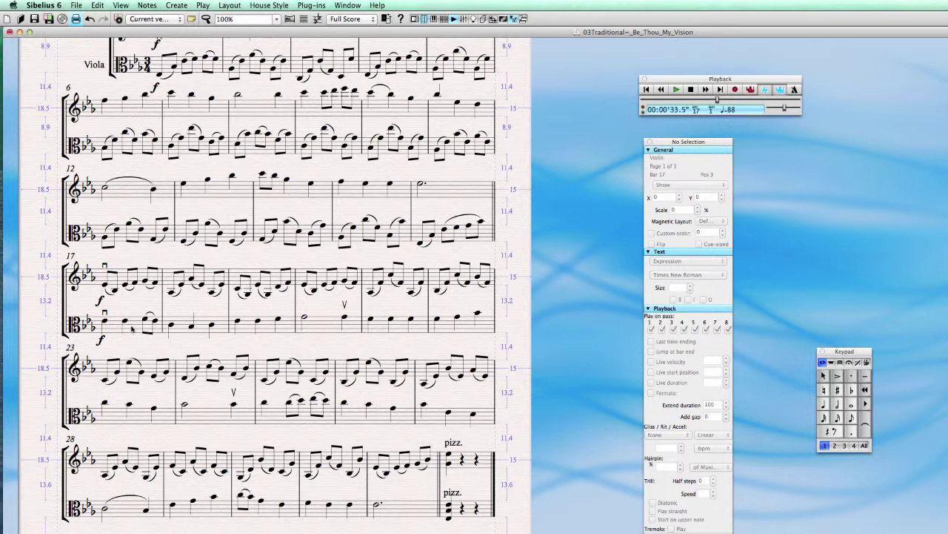
click(132, 327)
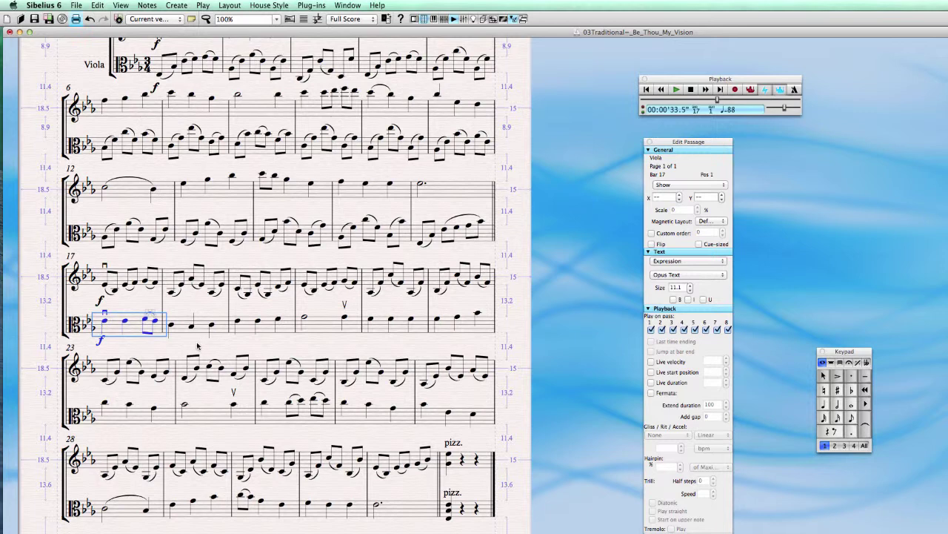
click(127, 281)
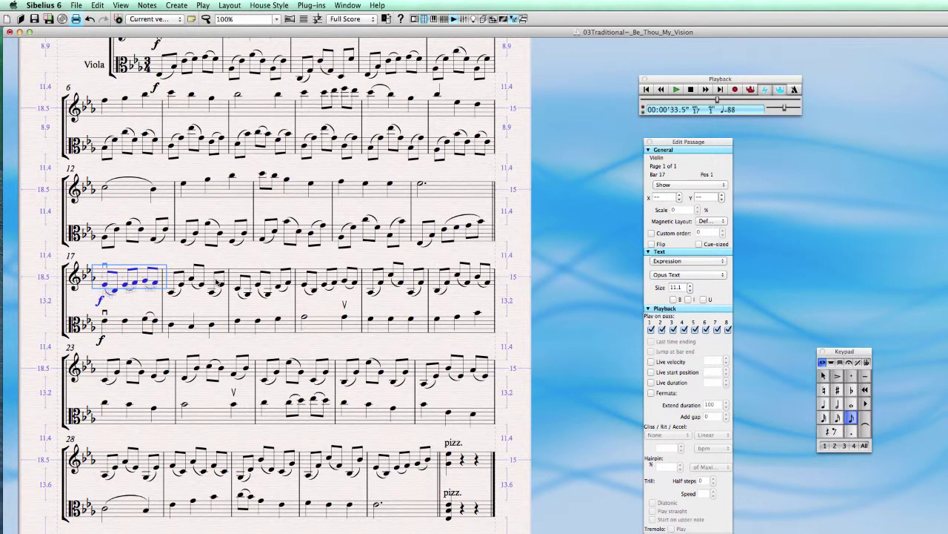
- Raise bars 17 and 18 of the violin part by one octave
key(super+z)
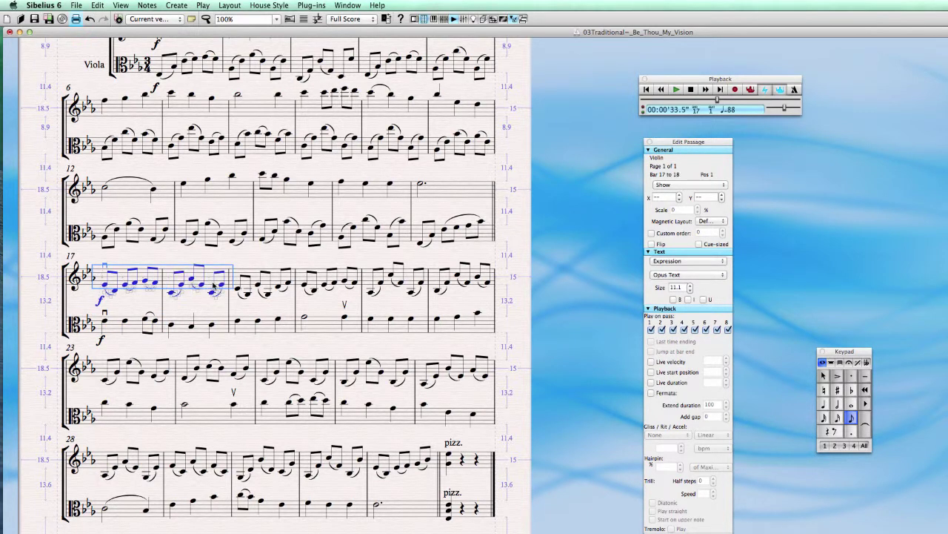
key(super+z)
click(279, 343)
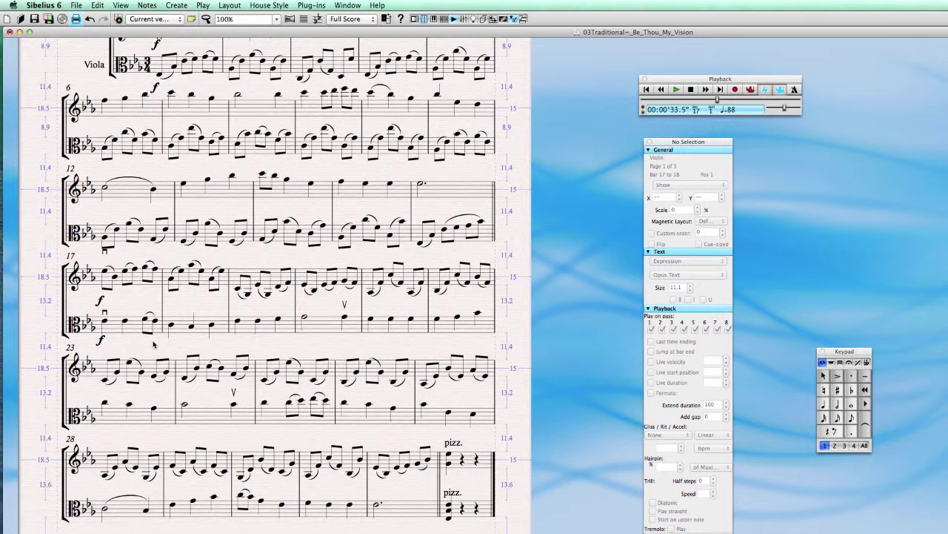
drag(153, 343, 173, 356)
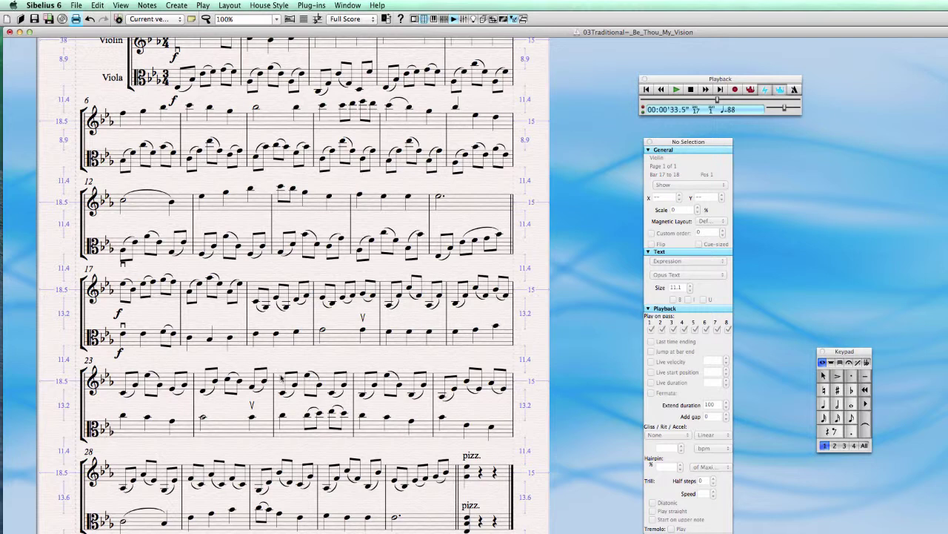
- Raise bars 19 and 20 of the violin part by one octave
click(275, 289)
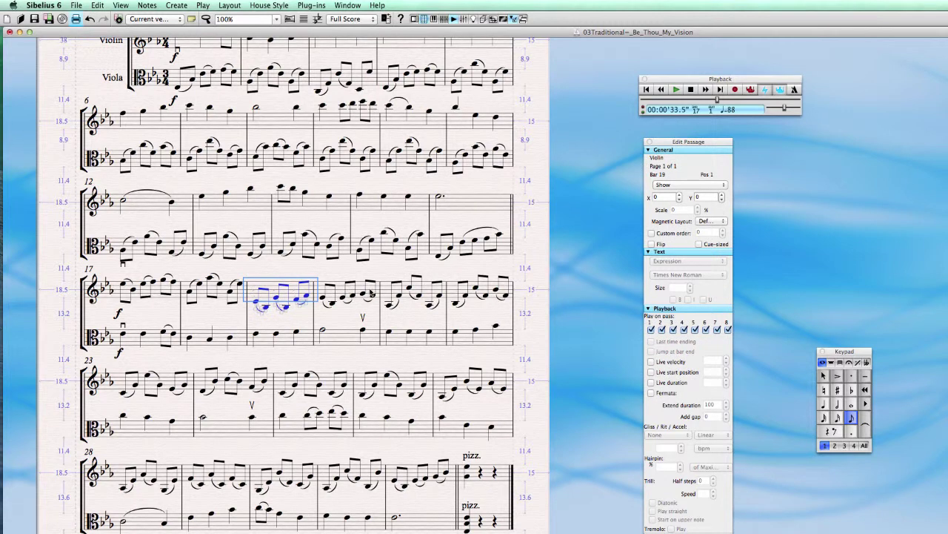
shift+click(371, 293)
key(super+shift+h)
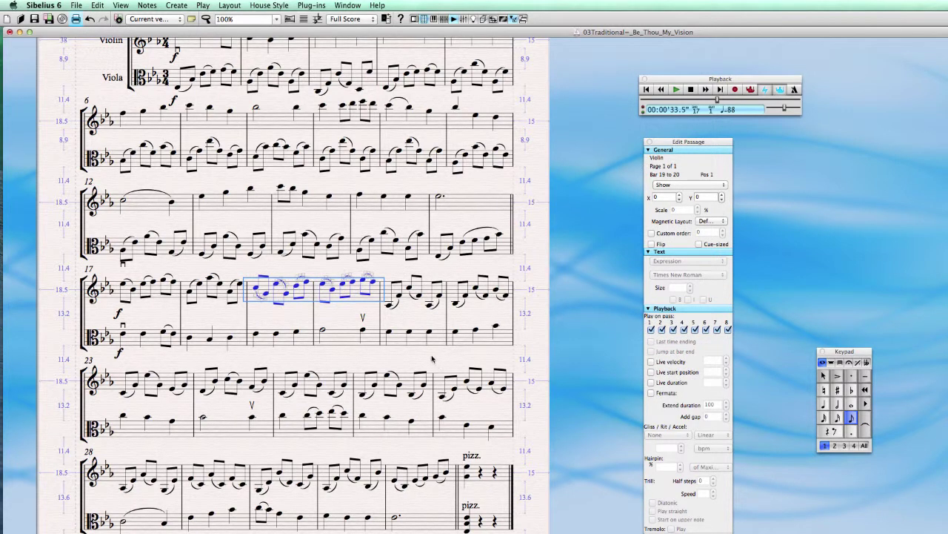
click(432, 359)
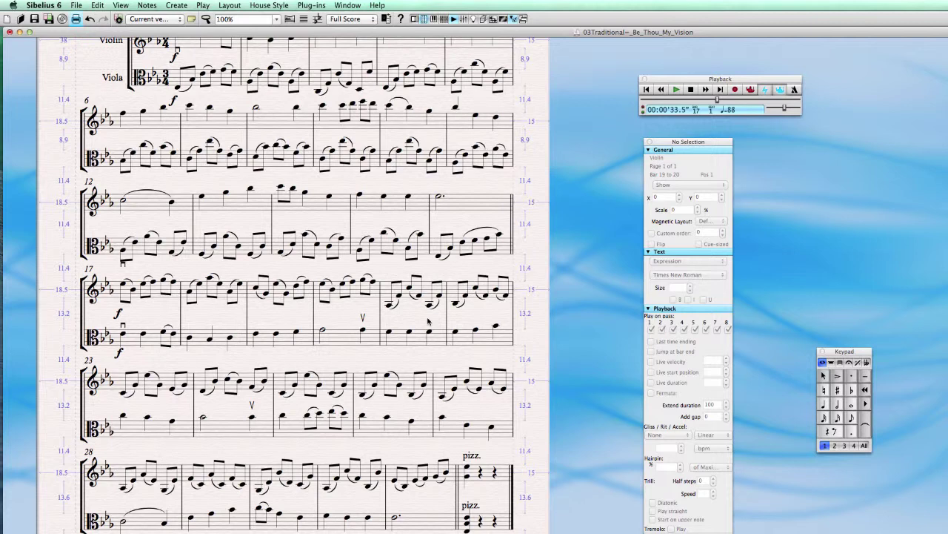
- Lower bars 21 to 24 of the viola part by one octave
click(391, 294)
click(399, 335)
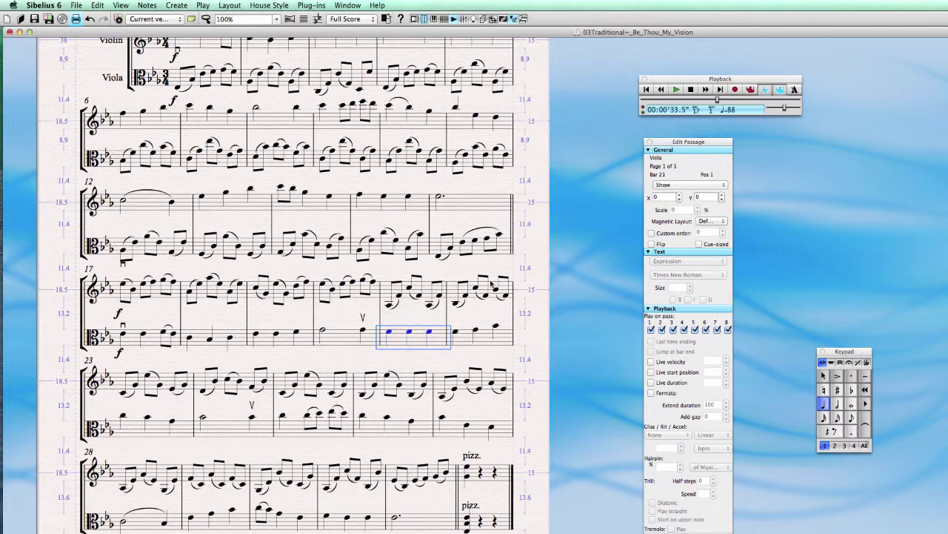
click(535, 340)
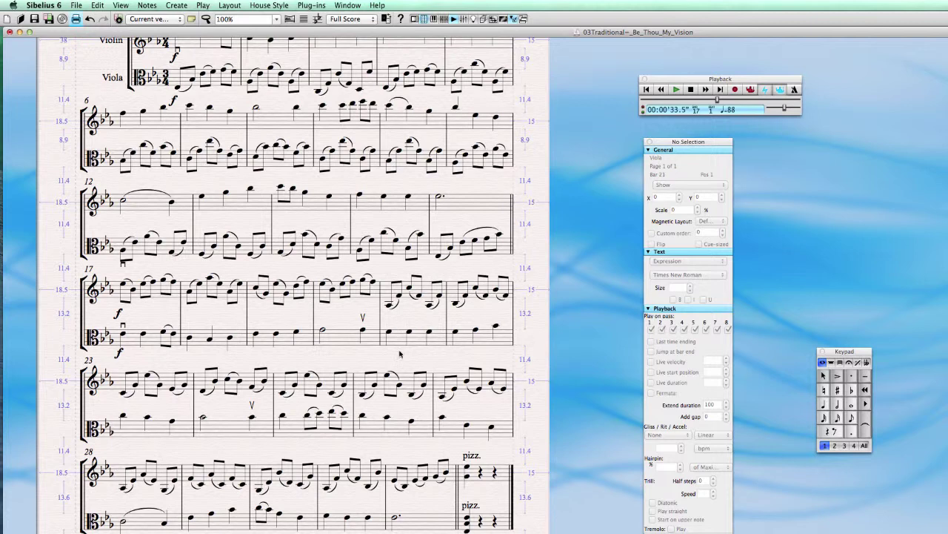
click(401, 342)
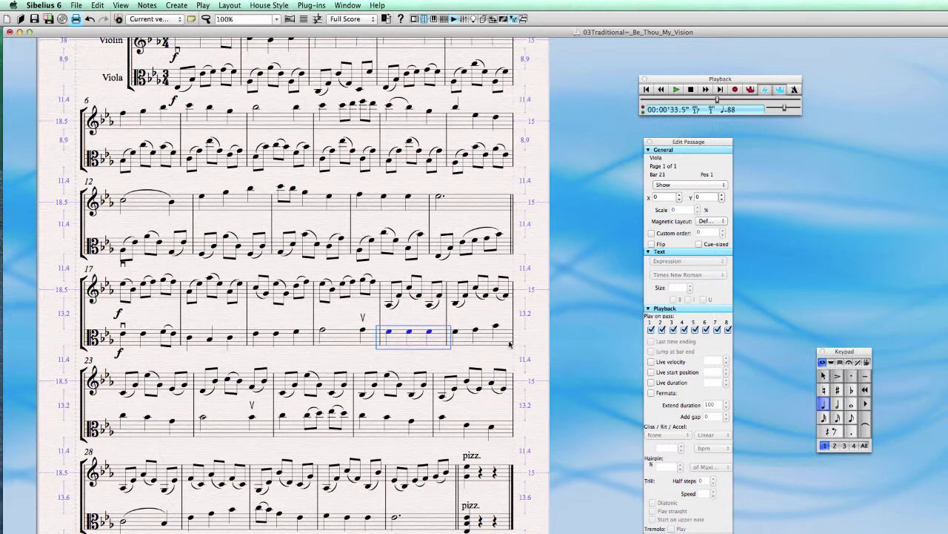
shift+click(214, 429)
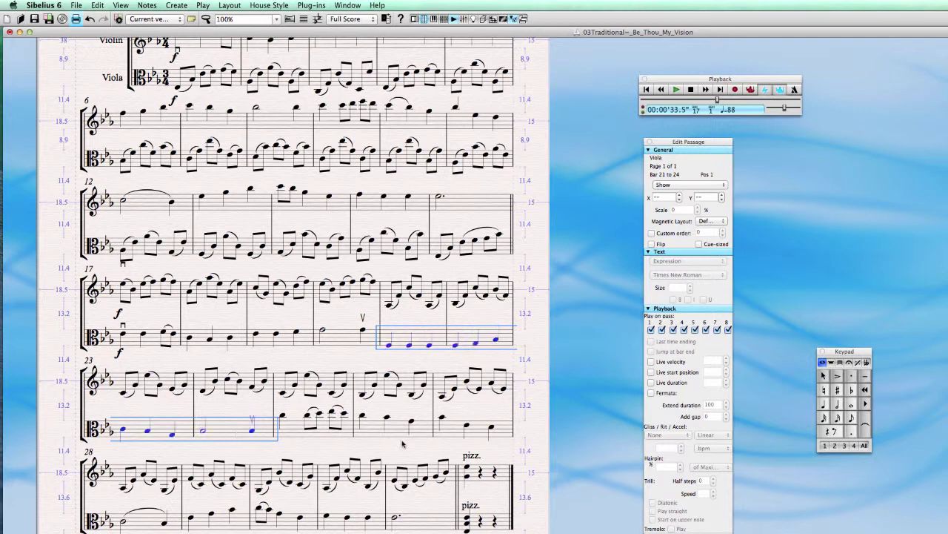
click(538, 408)
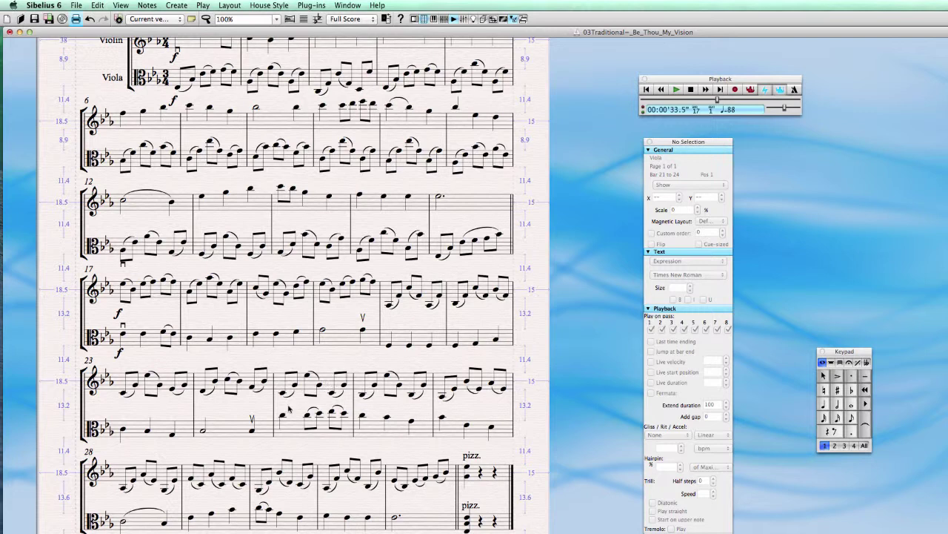
- Lower bars 25 and 26 of the viola part by one octave
click(292, 431)
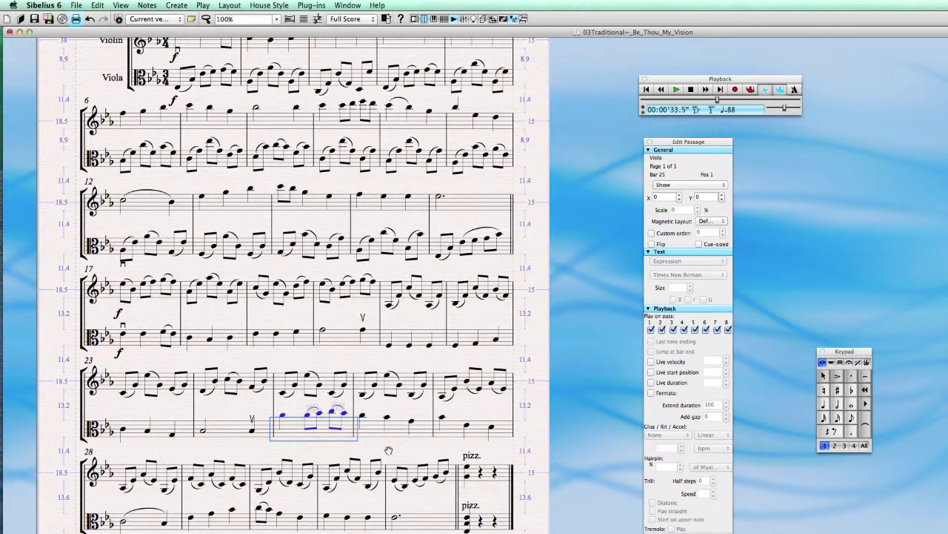
click(388, 449)
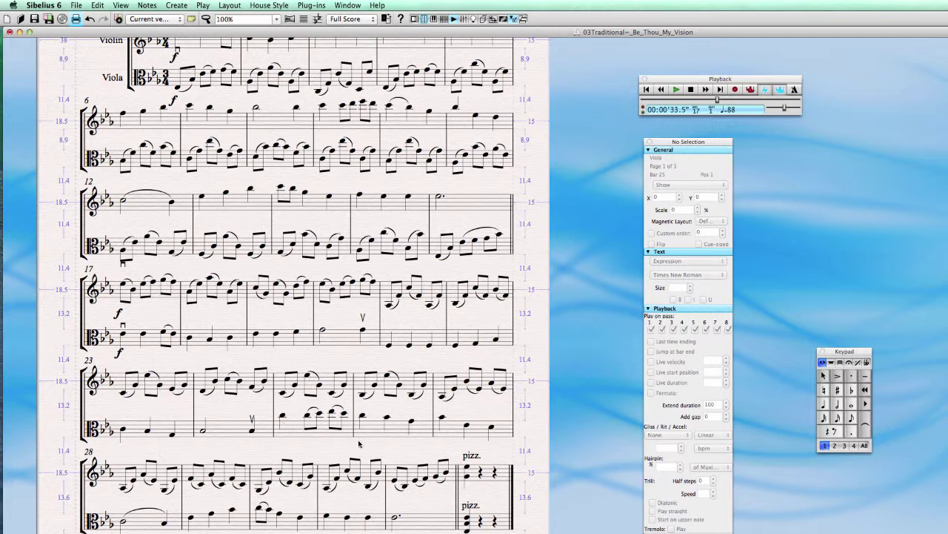
click(429, 434)
shift+click(307, 433)
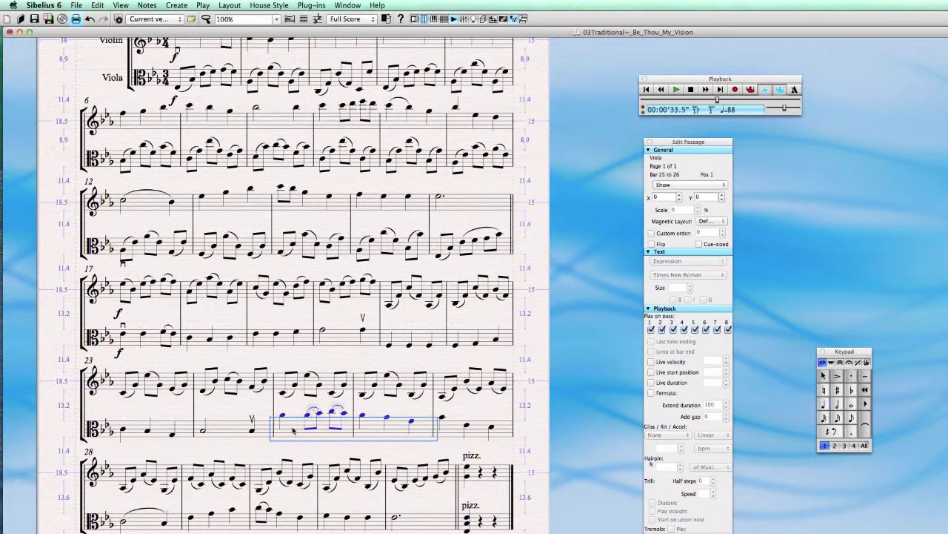
click(558, 444)
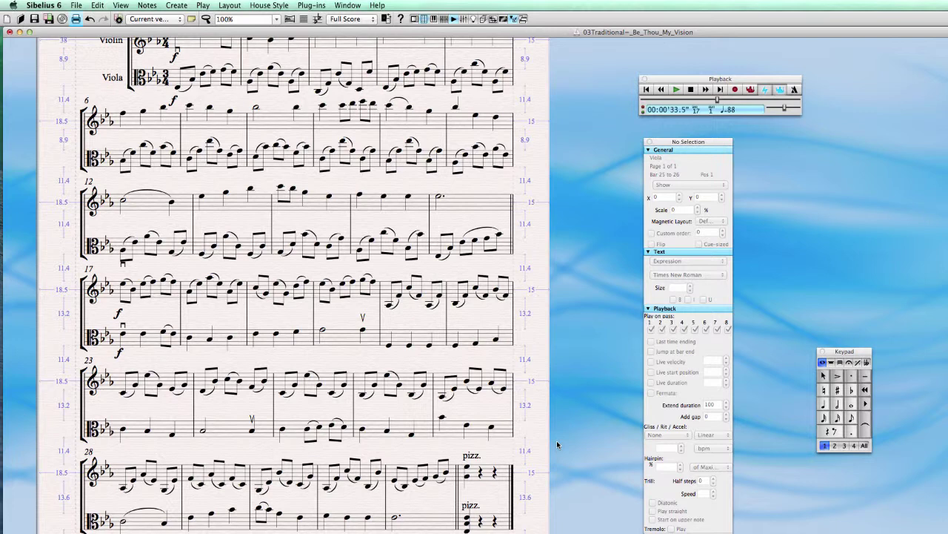
- Try lowering bars 27 and 28 of the viola part by one octave
scroll(552, 433, down, 3)
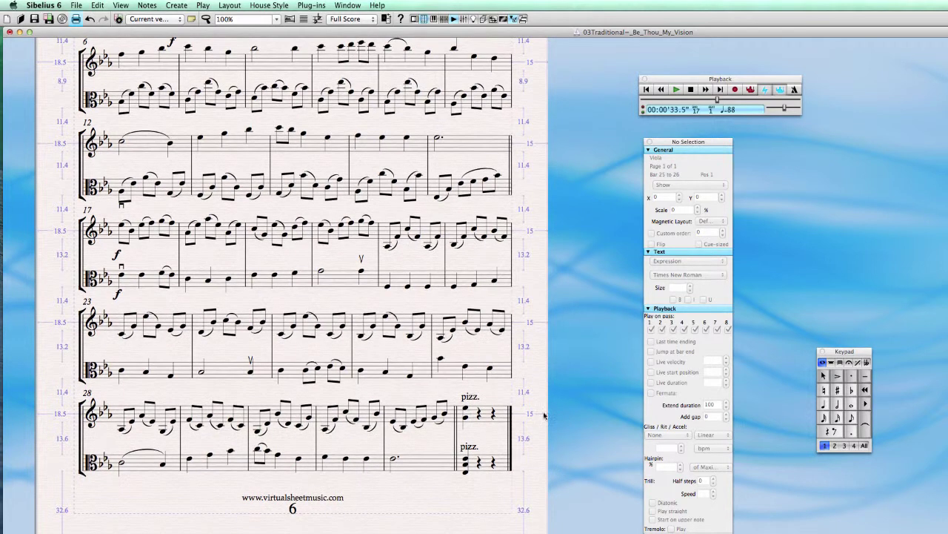
click(446, 368)
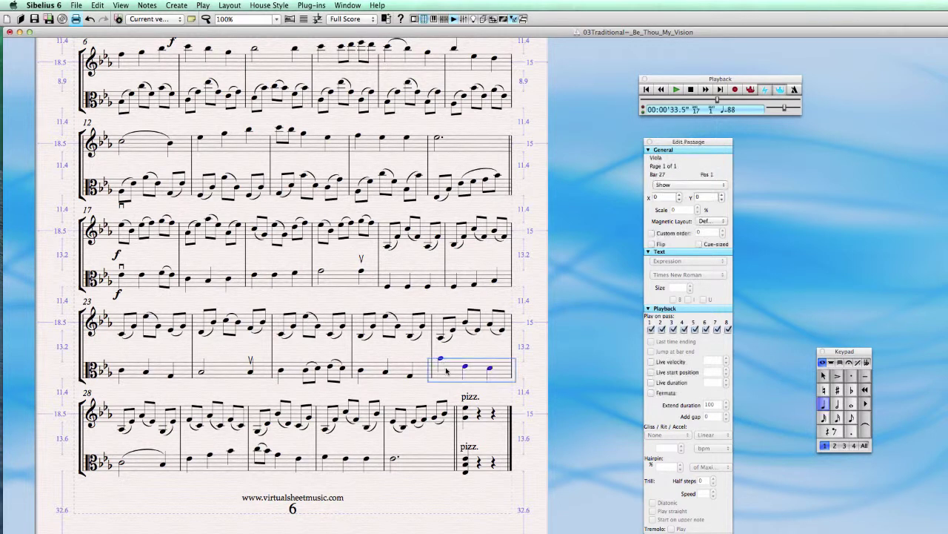
shift+click(145, 467)
key(s)
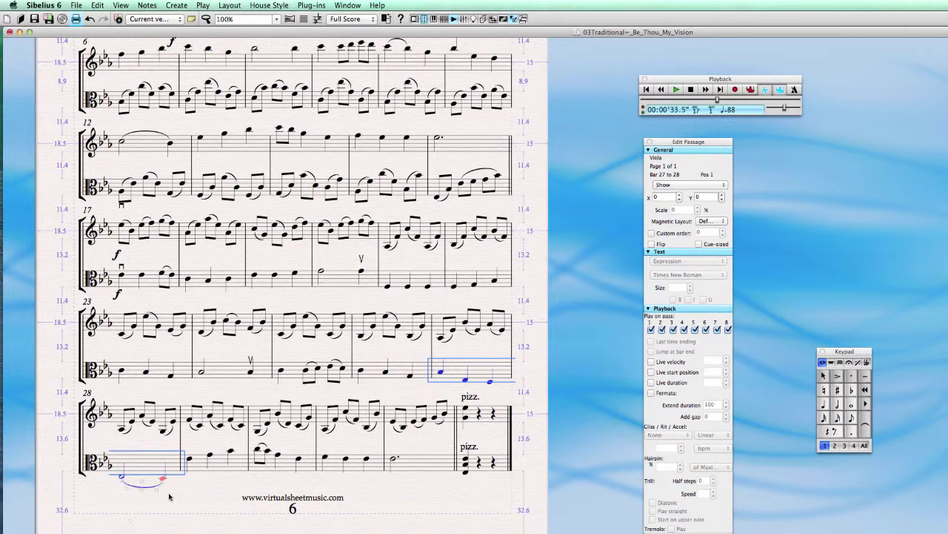
key(Escape)
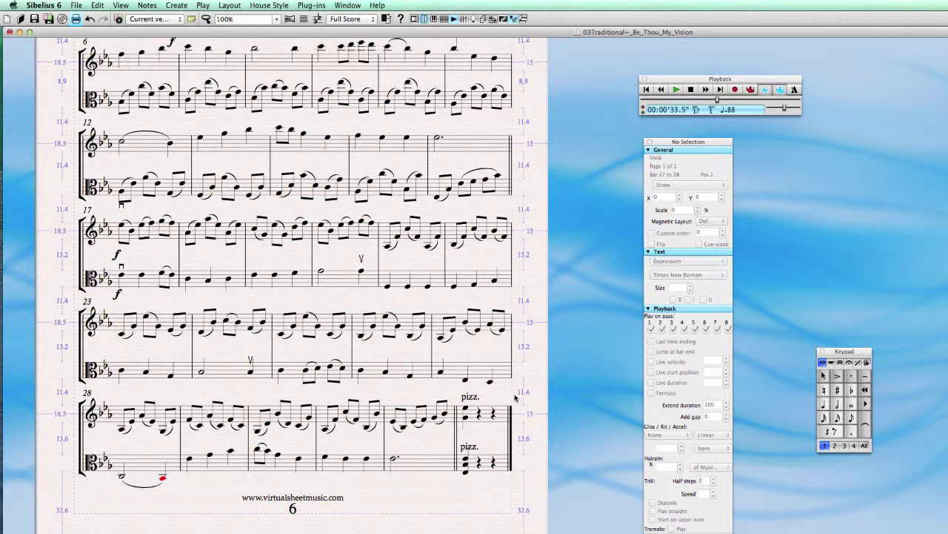
click(454, 375)
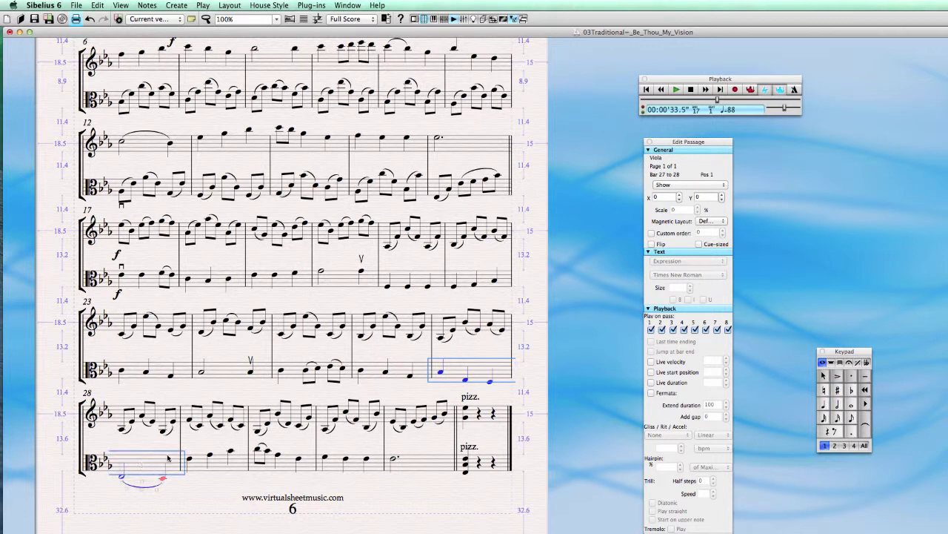
click(185, 514)
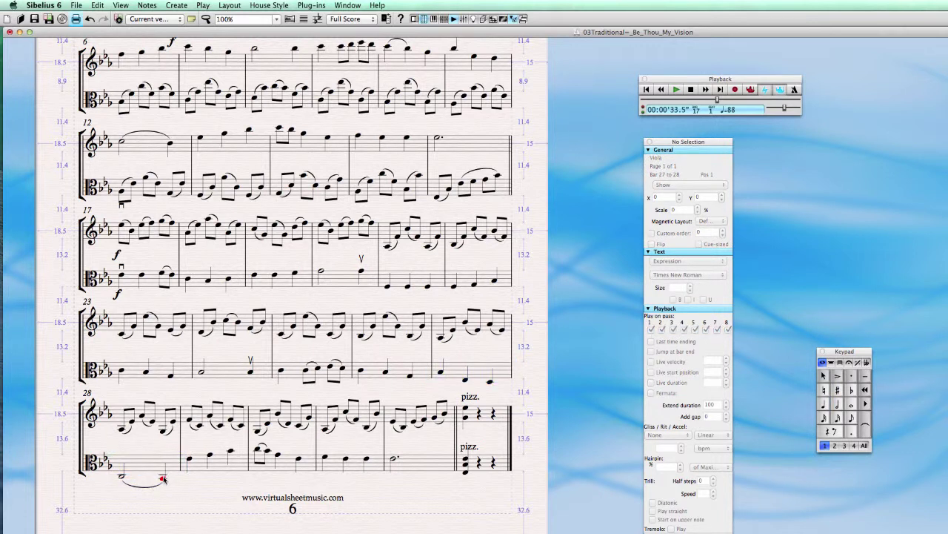
- Try the last viola note of bar 28 in the higher octave, and return it to the lower one
click(162, 479)
key(Up)
key(Up)
key(Up)
key(Up)
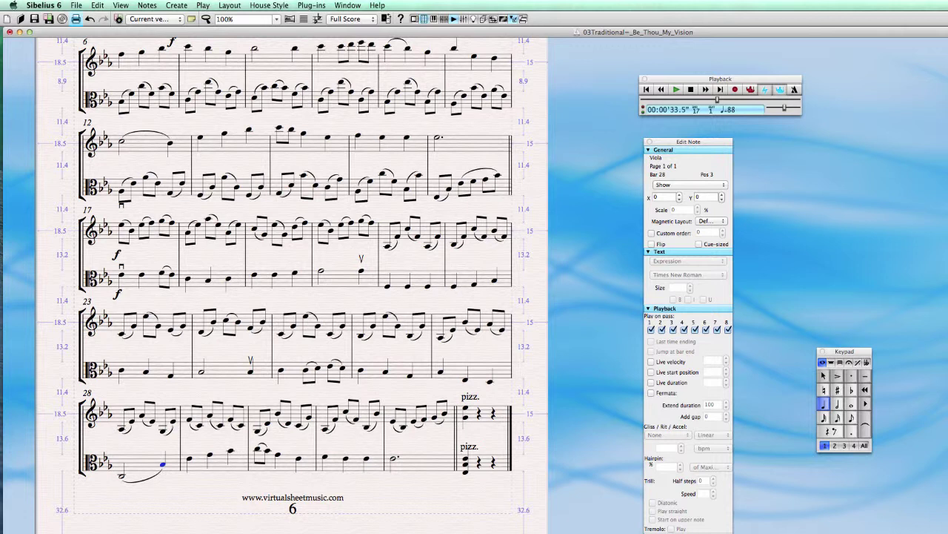
key(Down)
key(Down)
key(Down)
key(Down)
- Raise bars 26 to 28 of the viola part back up by one octave
click(404, 372)
shift+click(173, 461)
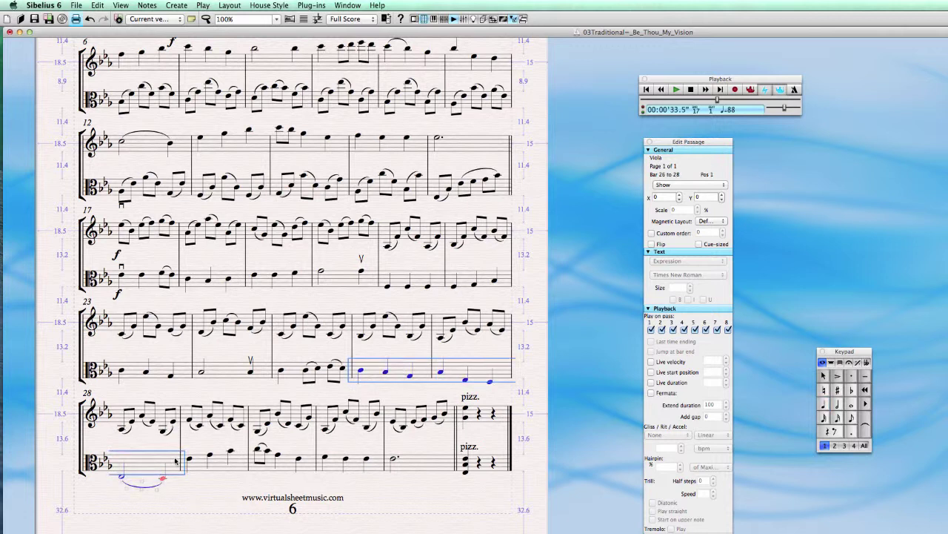
key(Up)
key(Up)
key(Up)
key(Up)
key(Escape)
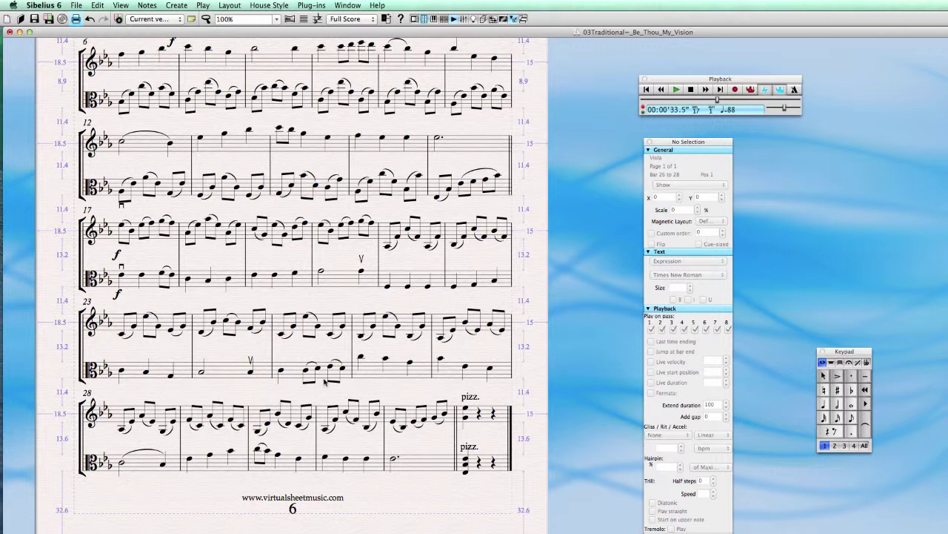
- Lower bar 26 of the viola part by one octave again
click(400, 370)
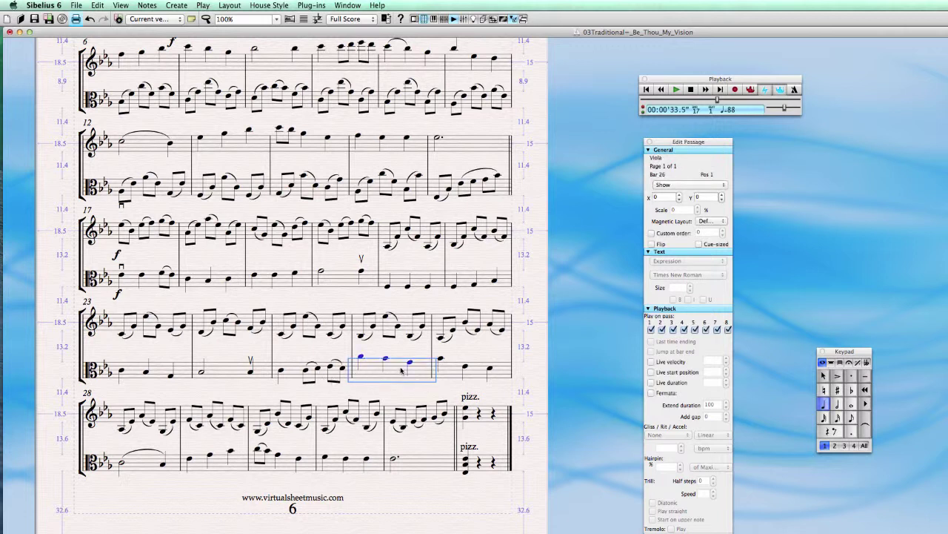
key(Down)
key(Down)
key(Down)
key(Down)
key(Escape)
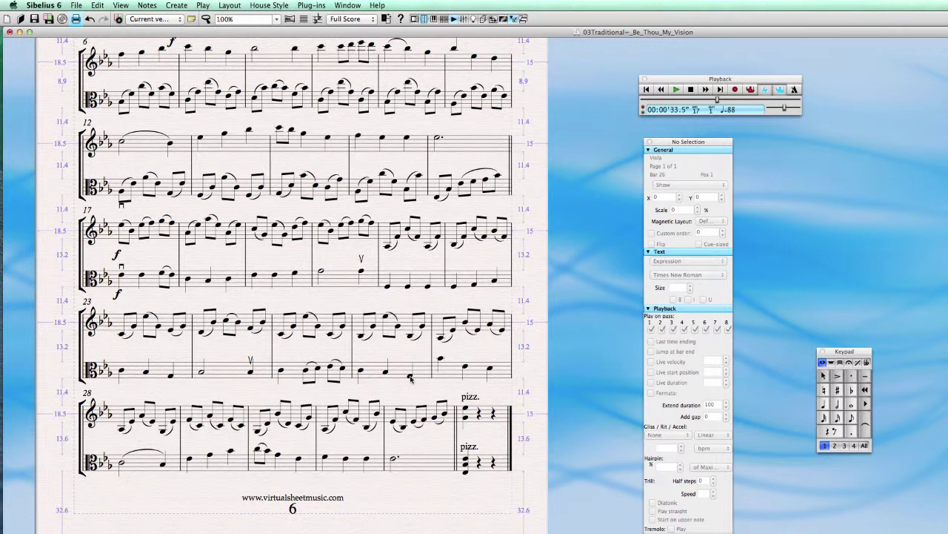
- Raise only the last viola note of bar 26 by one octave
drag(411, 375, 412, 362)
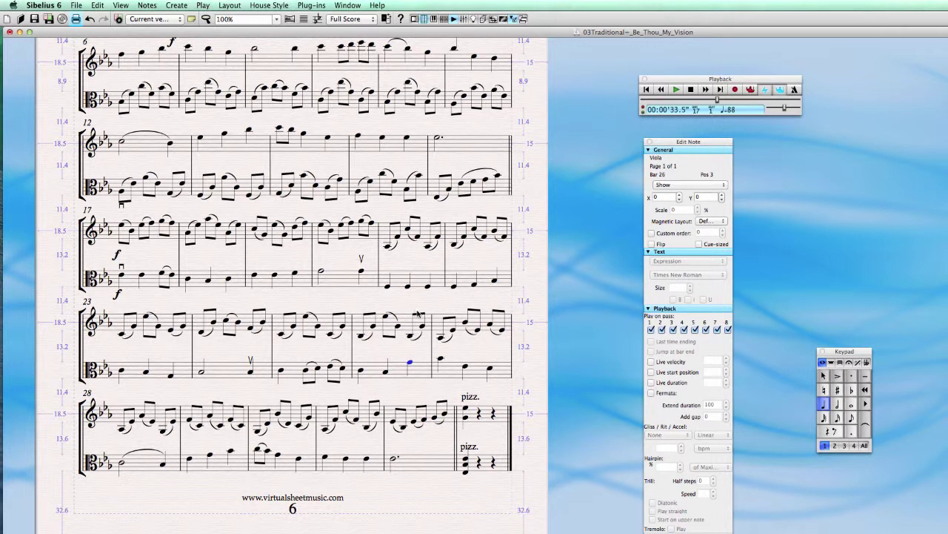
click(562, 361)
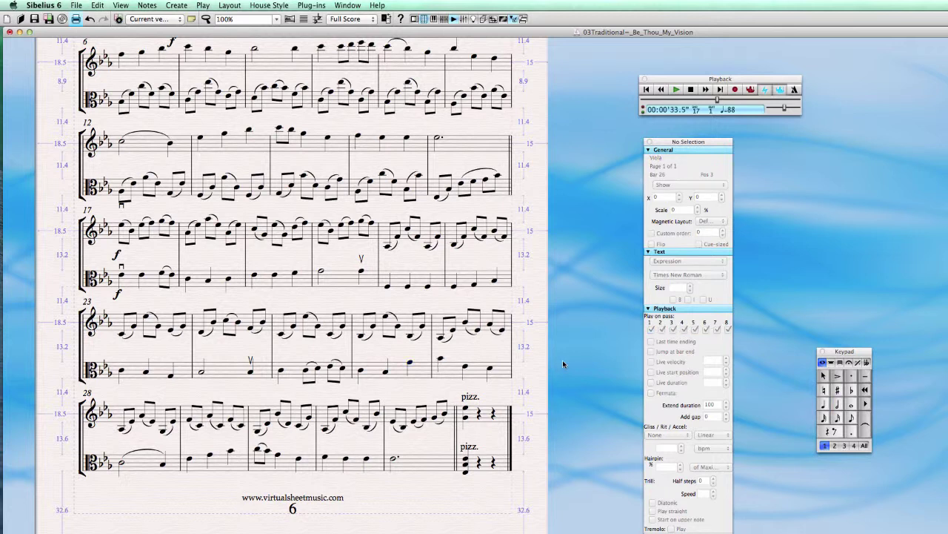
click(410, 363)
key(n)
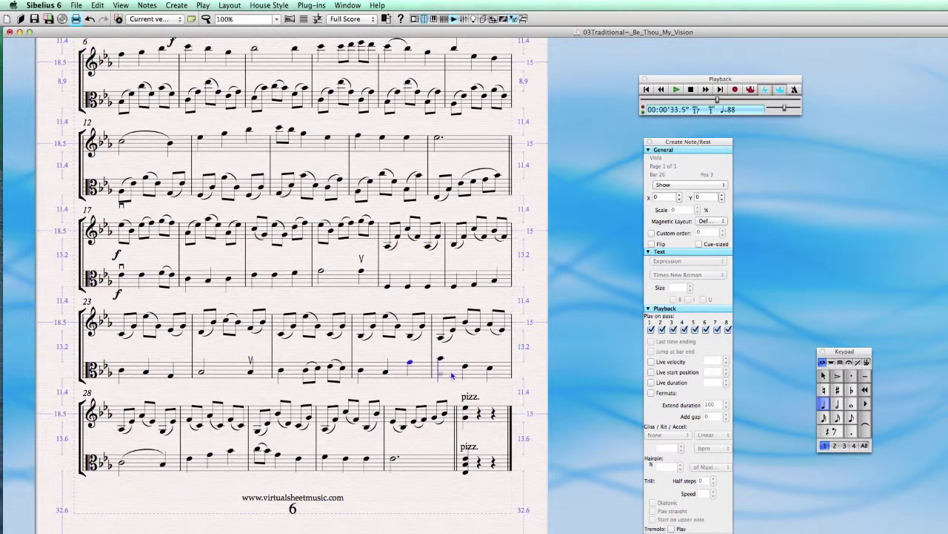
click(613, 383)
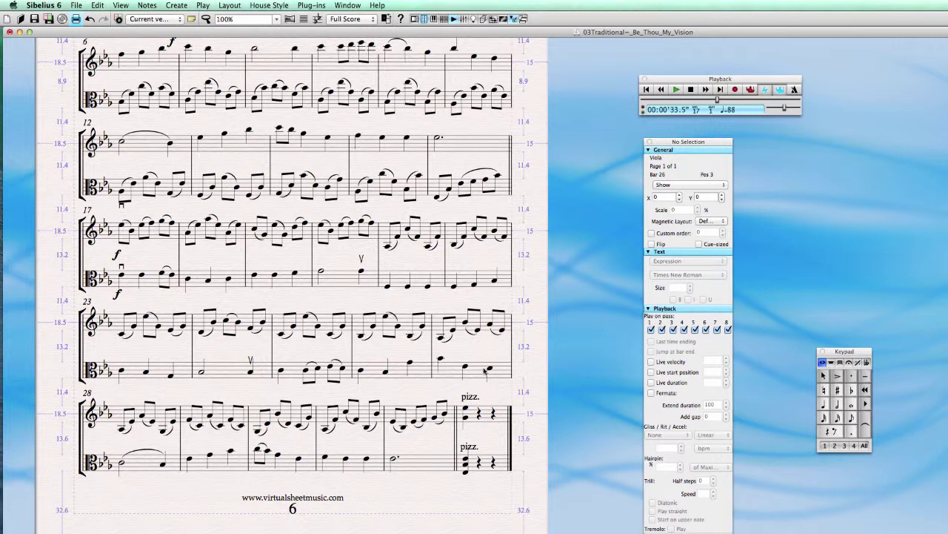
click(163, 468)
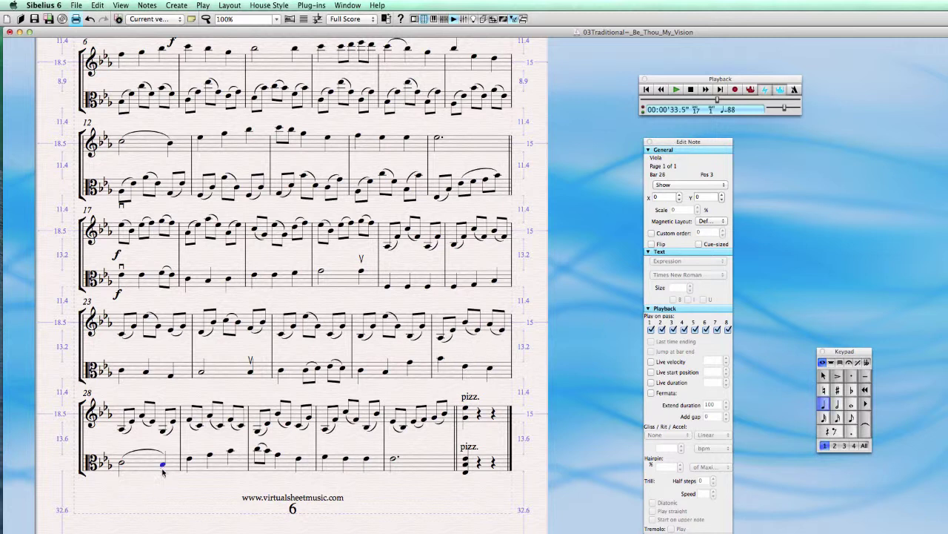
click(567, 431)
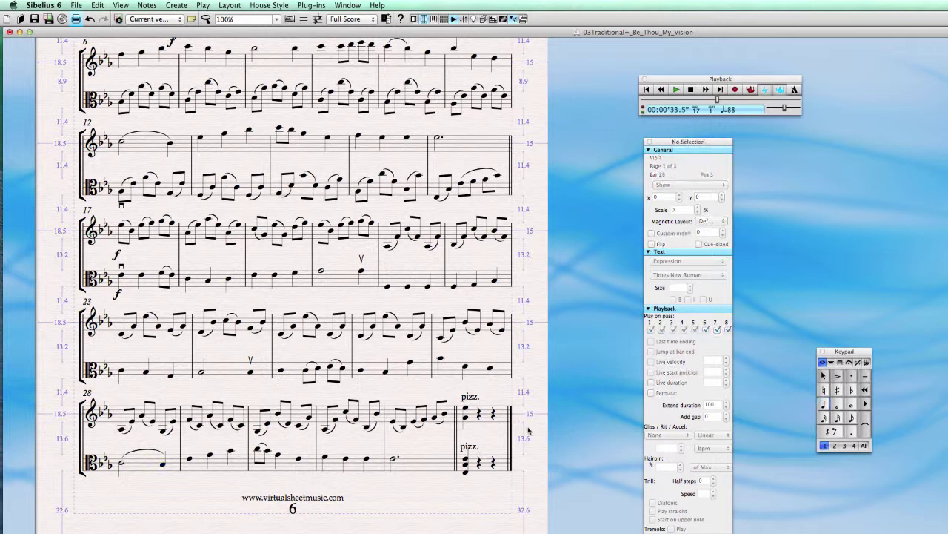